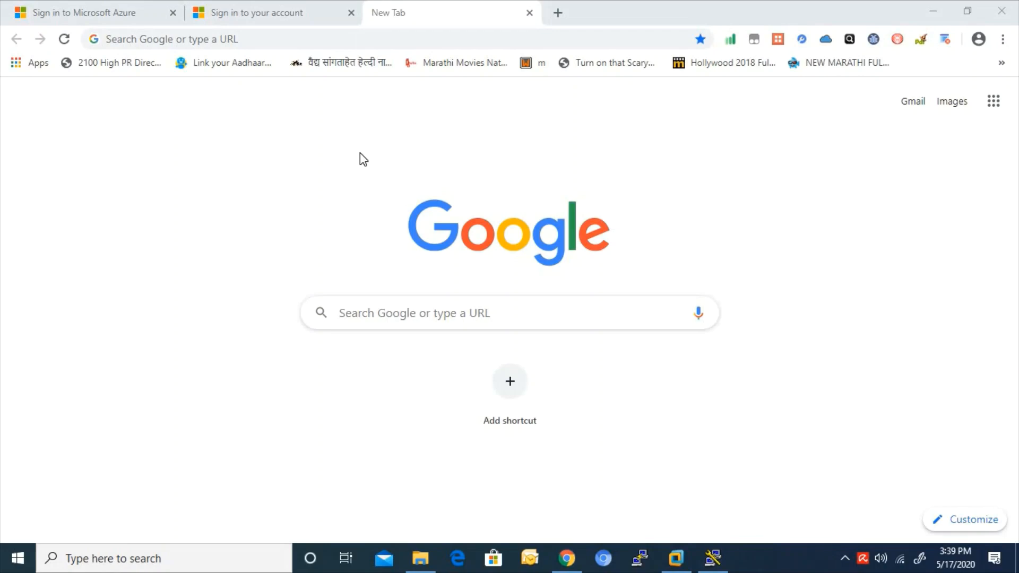
- Switch Chrome to the 'Sign in to Microsoft Azure' tab
click(132, 4)
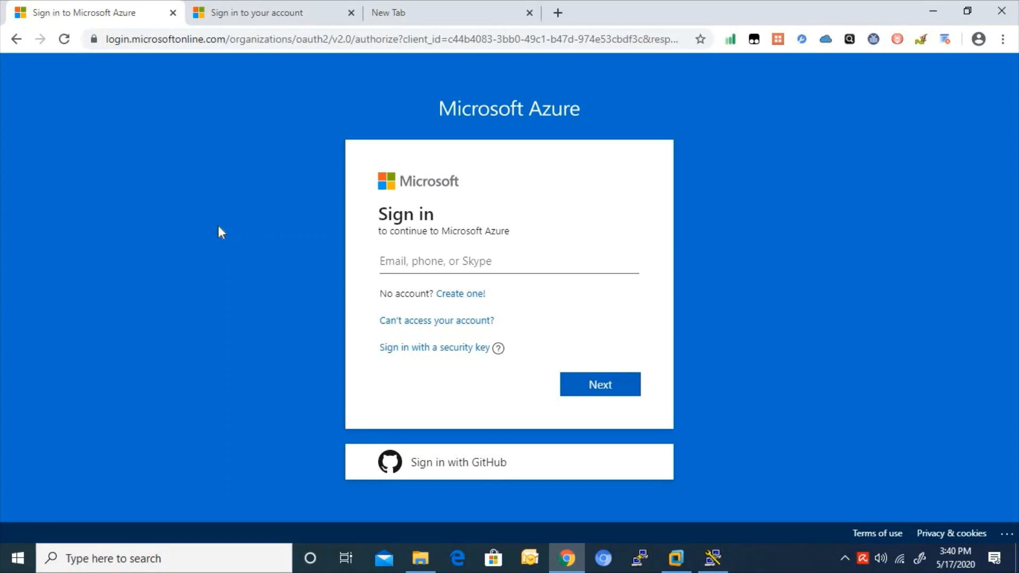
- Launch Notepad via Run and list SAAS, Office365, skype for business and etc... on separate lines
key(super+r)
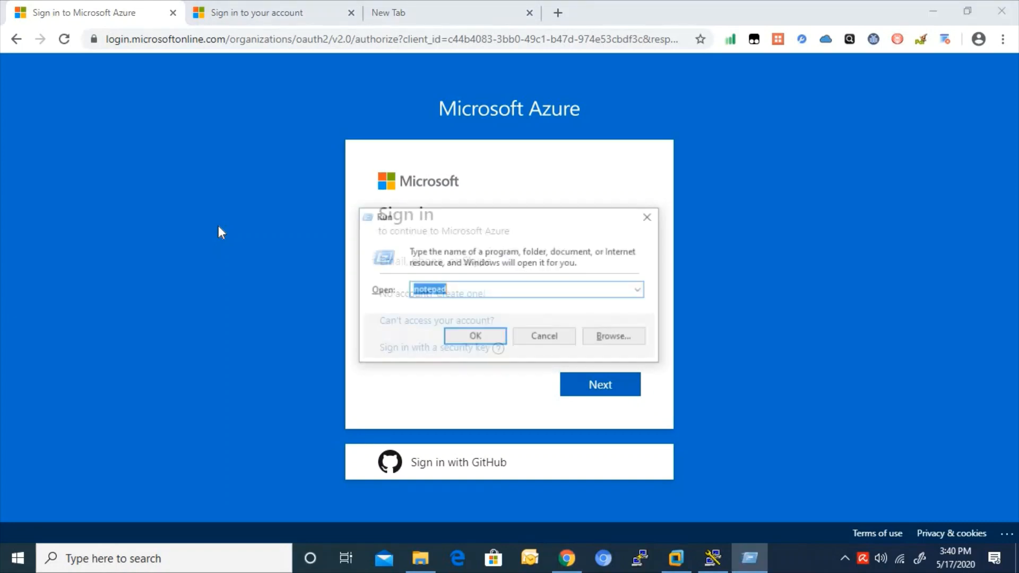
key(Return)
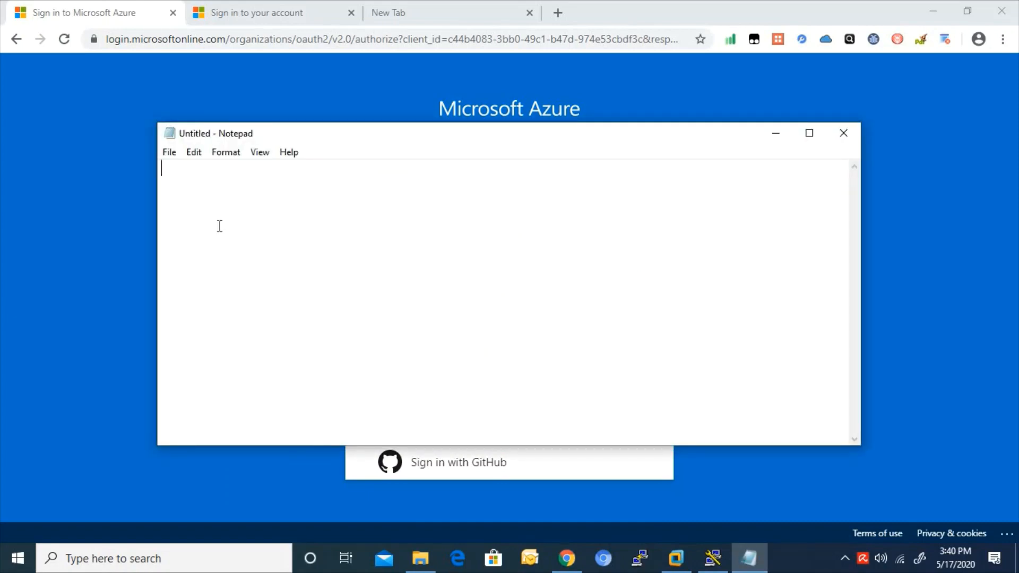
text(SAAS)
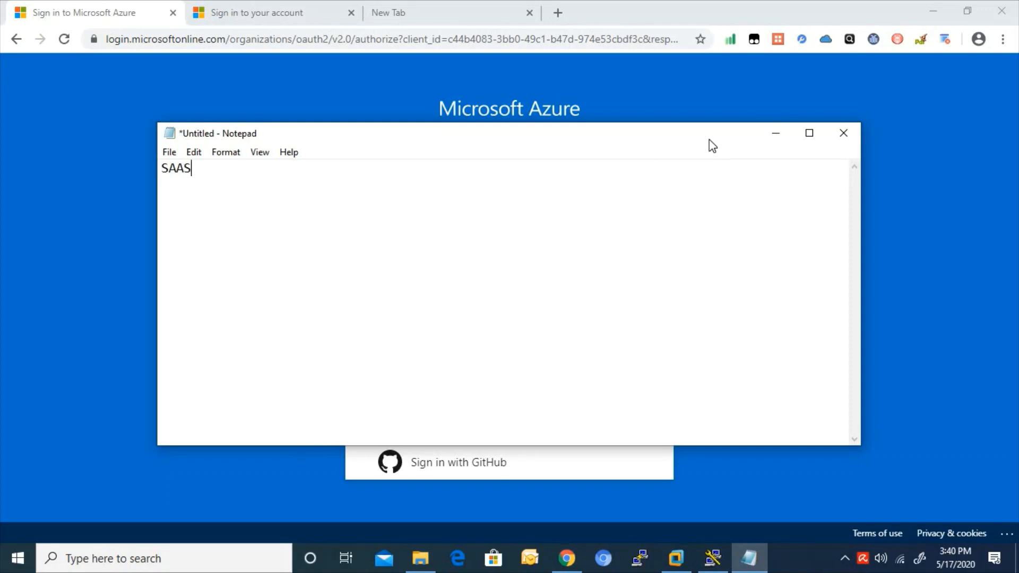
key(Return)
key(Return)
key(BackSpace)
text(Ofii)
key(BackSpace)
key(BackSpace)
text(ffice365)
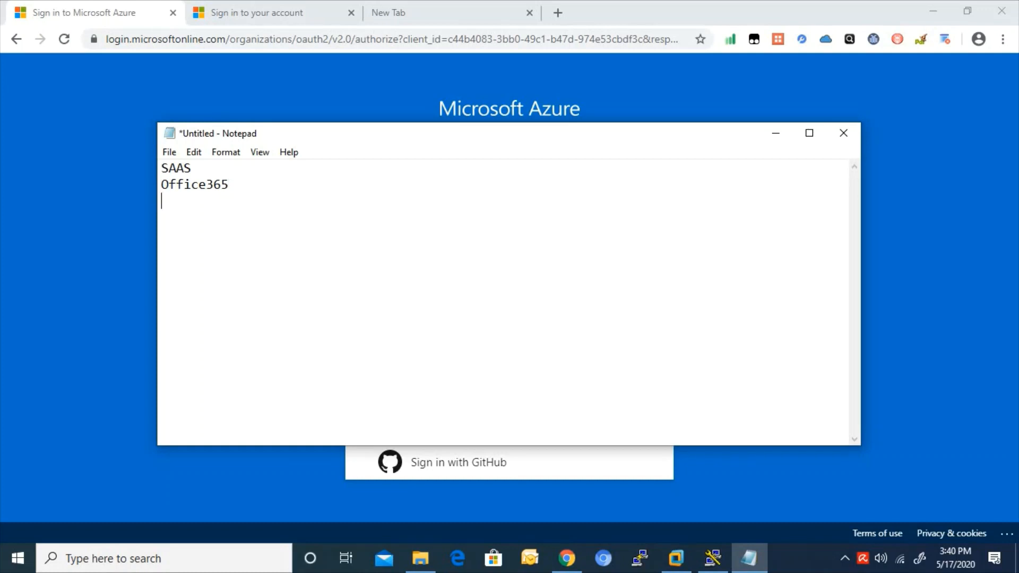
text(skype for €b)
key(BackSpace)
key(BackSpace)
text(business )
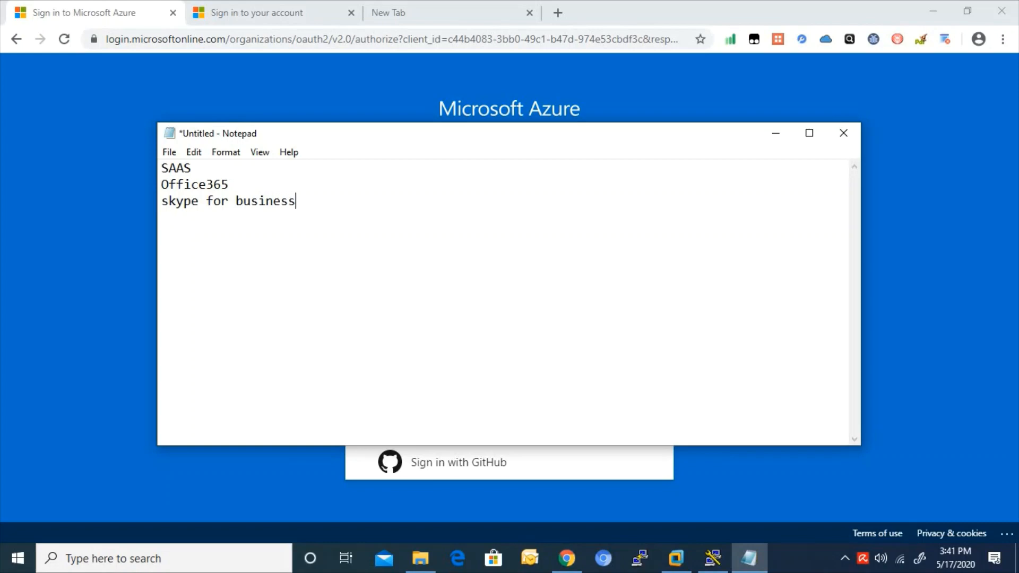
text(etc...)
- Select the word Office365 and place the cursor right after it
key(shift+Left)
key(shift+Left)
key(shift+Left)
key(shift+Left)
key(shift+Left)
key(shift+Left)
key(shift+Left)
key(shift+Left)
key(shift+Left)
key(shift+Right)
key(shift+Right)
key(shift+Right)
key(shift+Right)
key(shift+Right)
key(shift+Right)
key(shift+Right)
drag(249, 189, 223, 183)
double_click(210, 184)
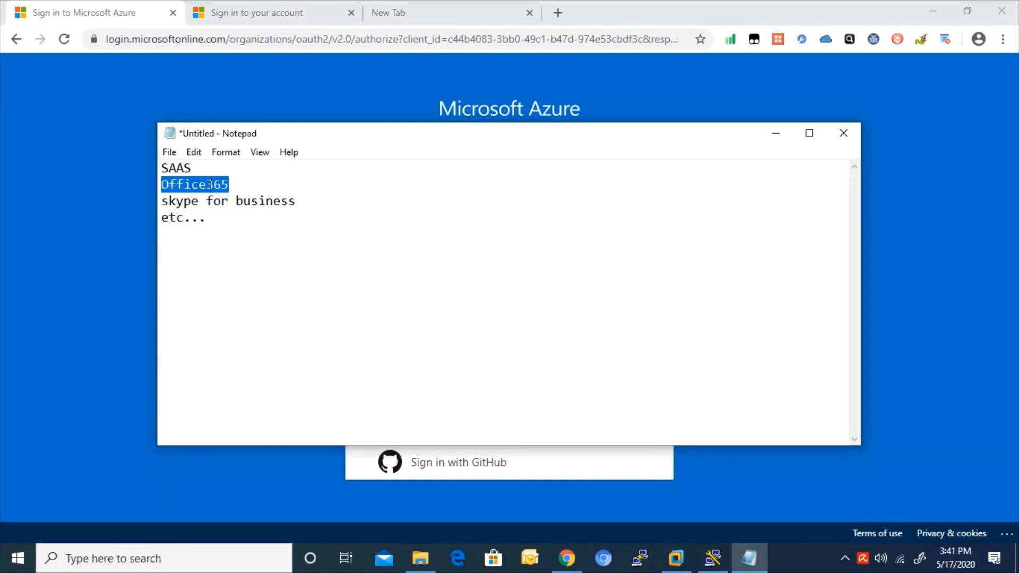
click(250, 184)
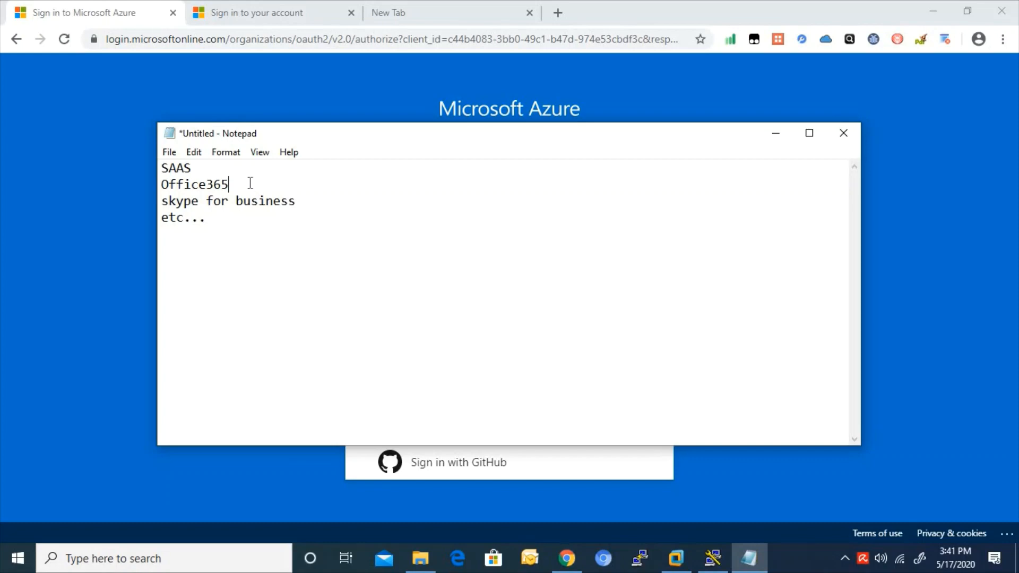
- Append ' -> Exchange online.' to the Office365 line, correcting typos along the way
text(-> Exchange onlie)
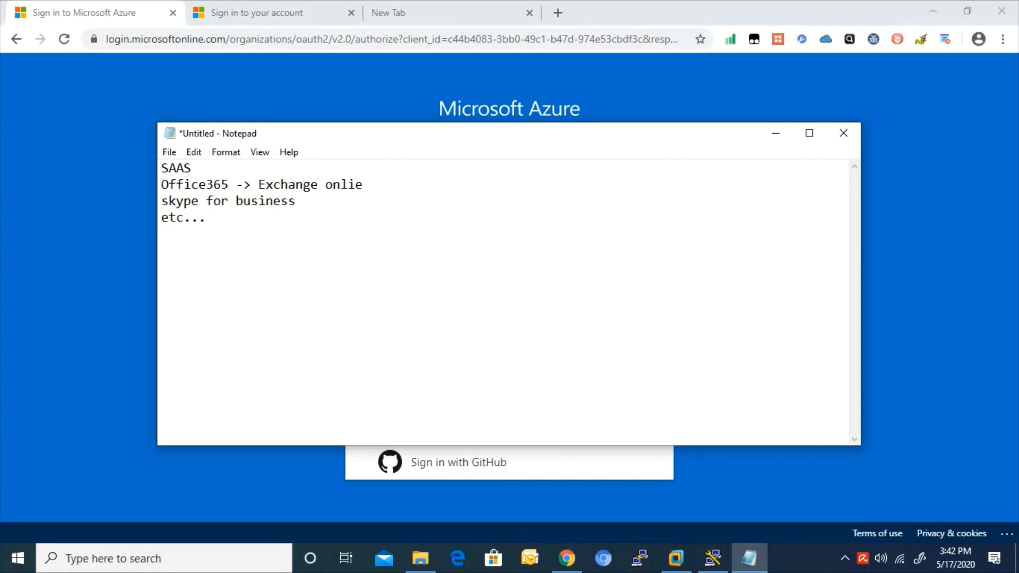
key(BackSpace)
key(BackSpace)
key(BackSpace)
text(line)
key(BackSpace)
text(.)
- Add theplanster.com and a user e-mail address on that domain on new lines
key(Return)
key(Return)
text(theplans)
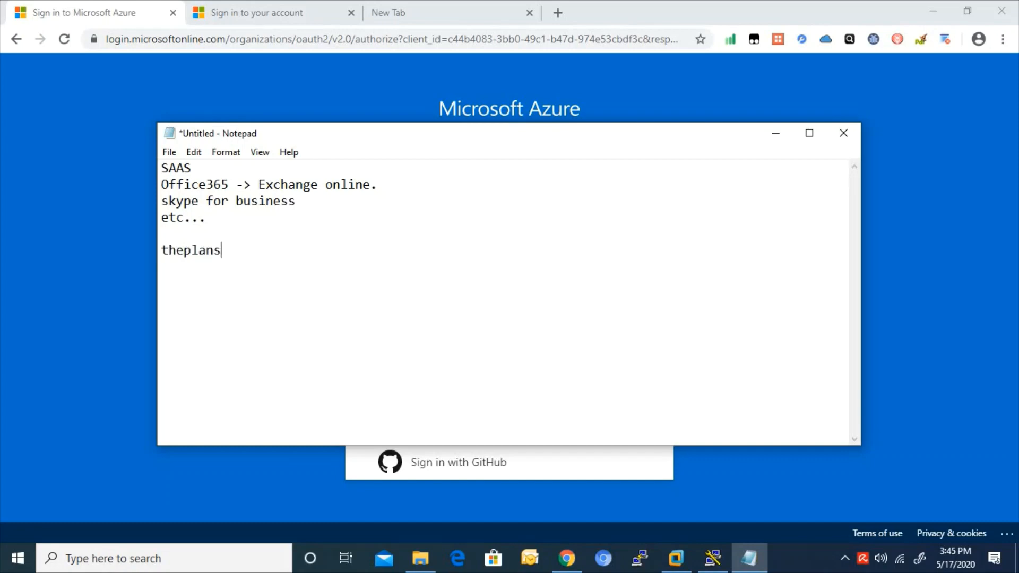
text(ter.com)
text(Ra)
key(BackSpace)
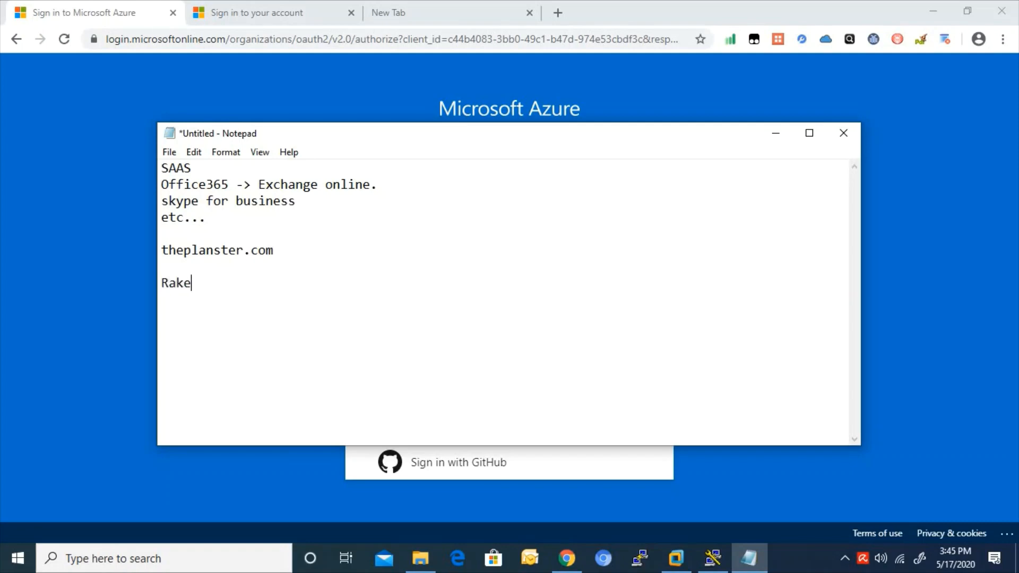
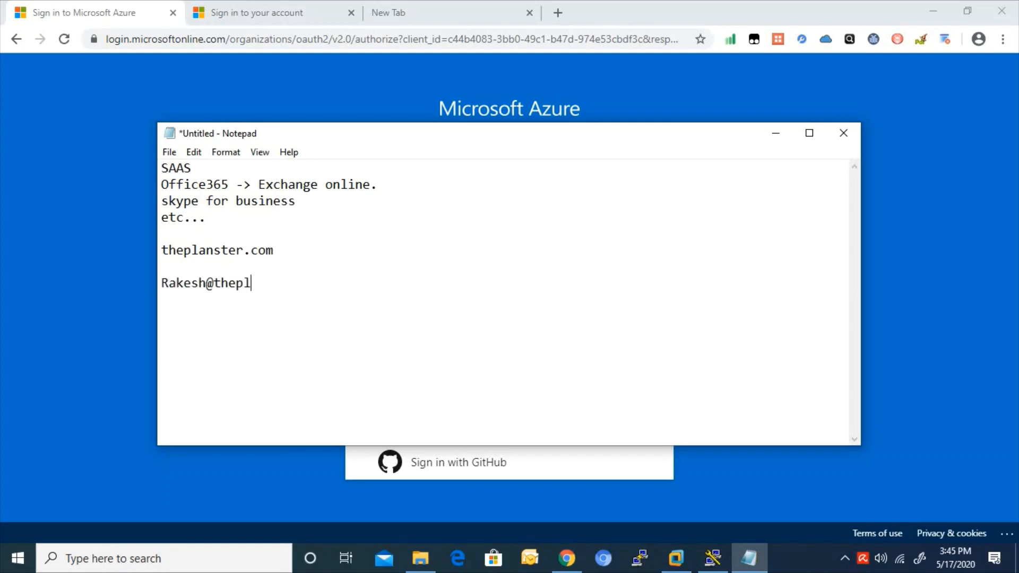
- Select the domain name theplanster.com in the note, then bring Chrome back to the front
key(shift+Home)
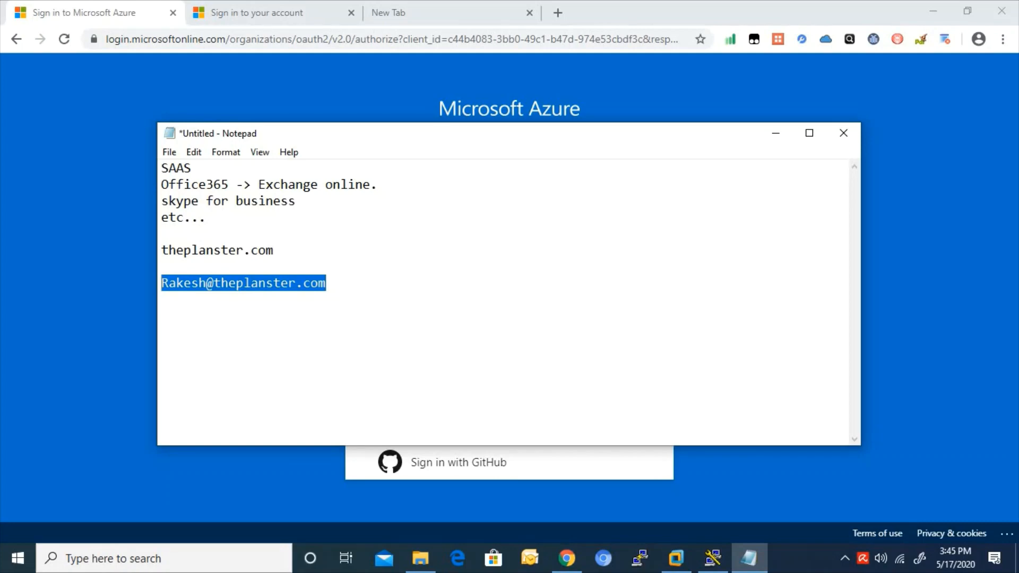
click(326, 283)
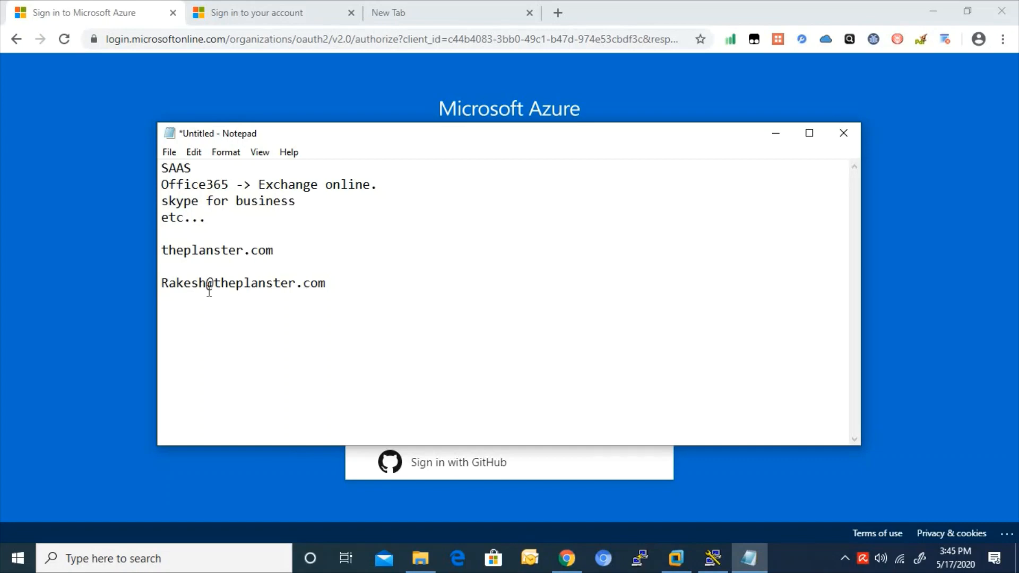
double_click(185, 251)
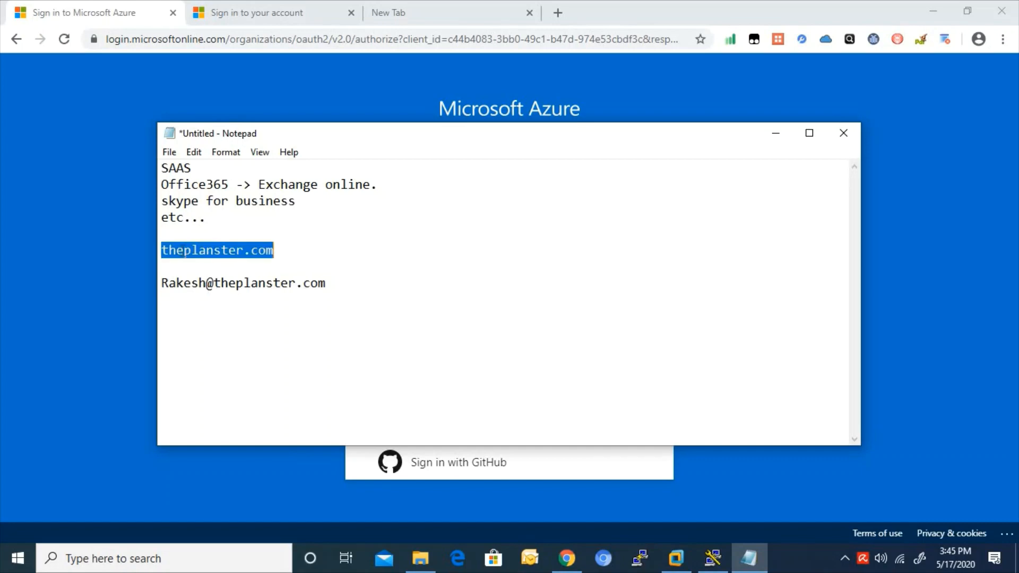
click(360, 109)
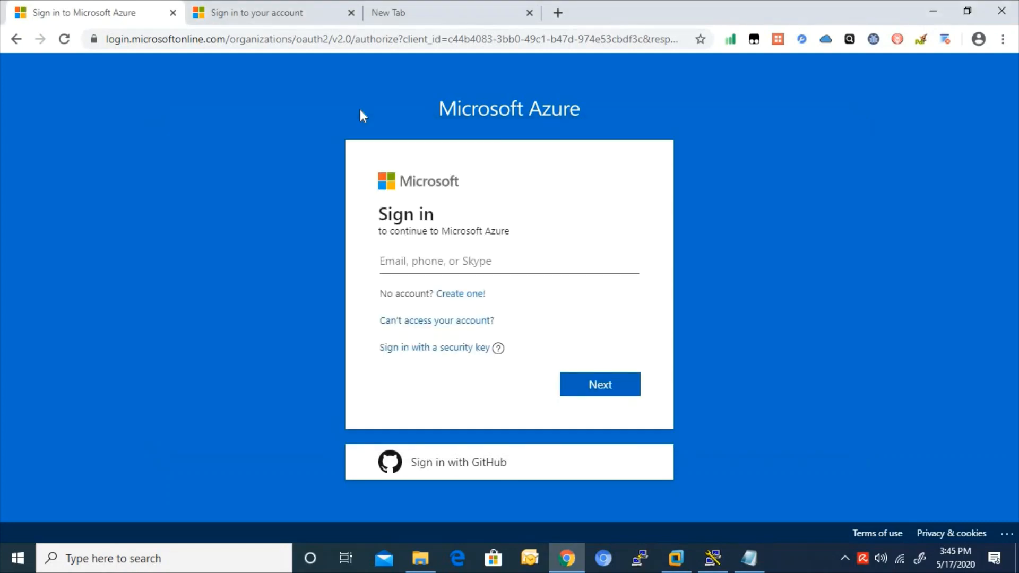
- Close the old account sign-in tab and load portal.office.com in Chrome
click(233, 14)
click(351, 13)
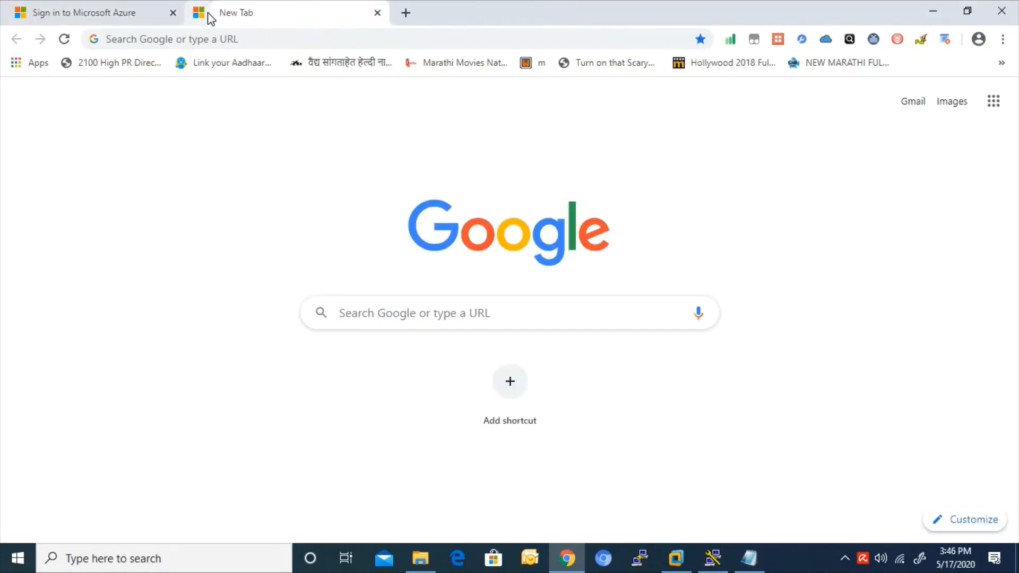
click(236, 37)
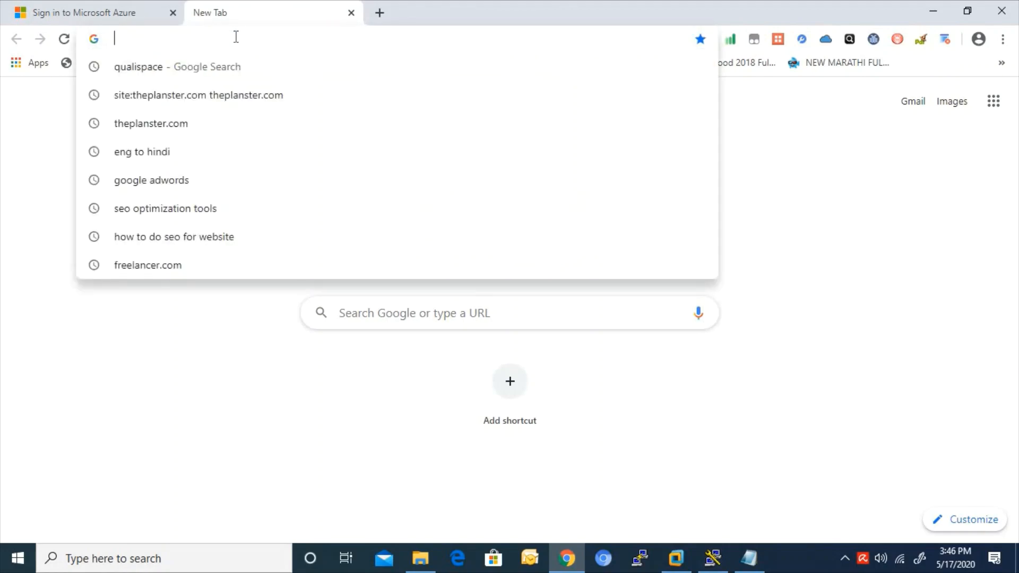
text(www.)
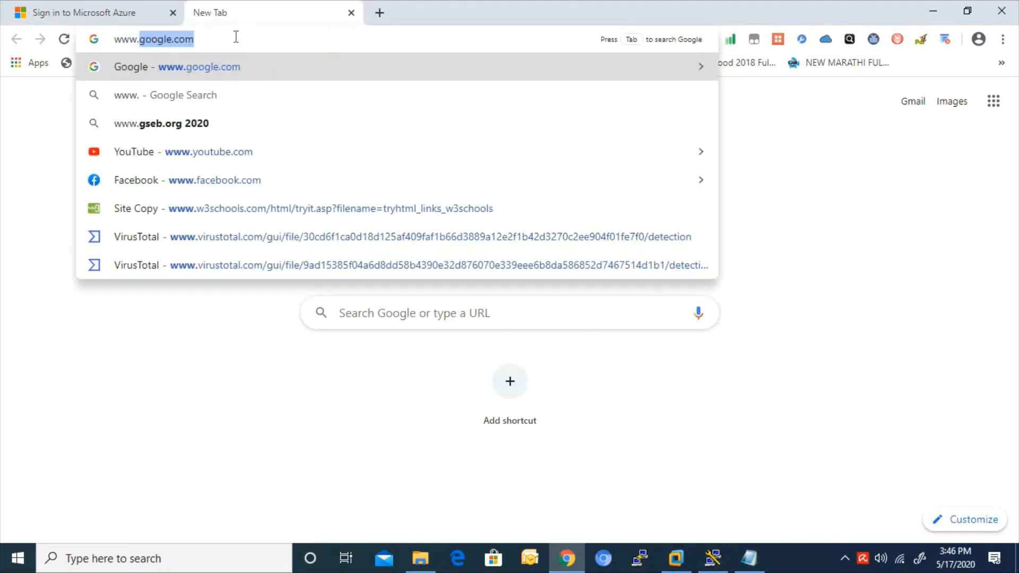
text(off)
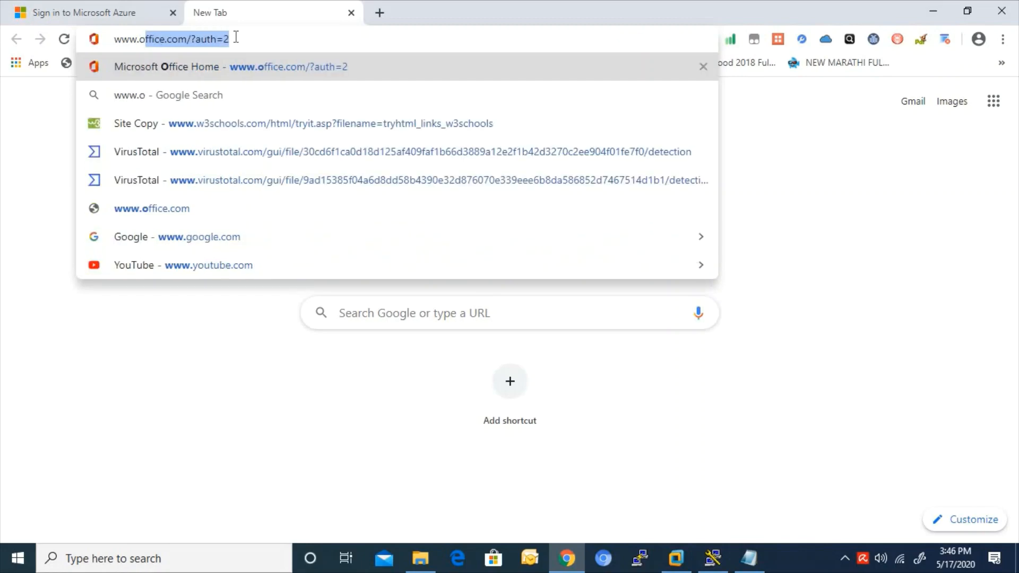
key(BackSpace)
key(BackSpace)
key(BackSpace)
key(BackSpace)
key(BackSpace)
key(BackSpace)
key(BackSpace)
key(BackSpace)
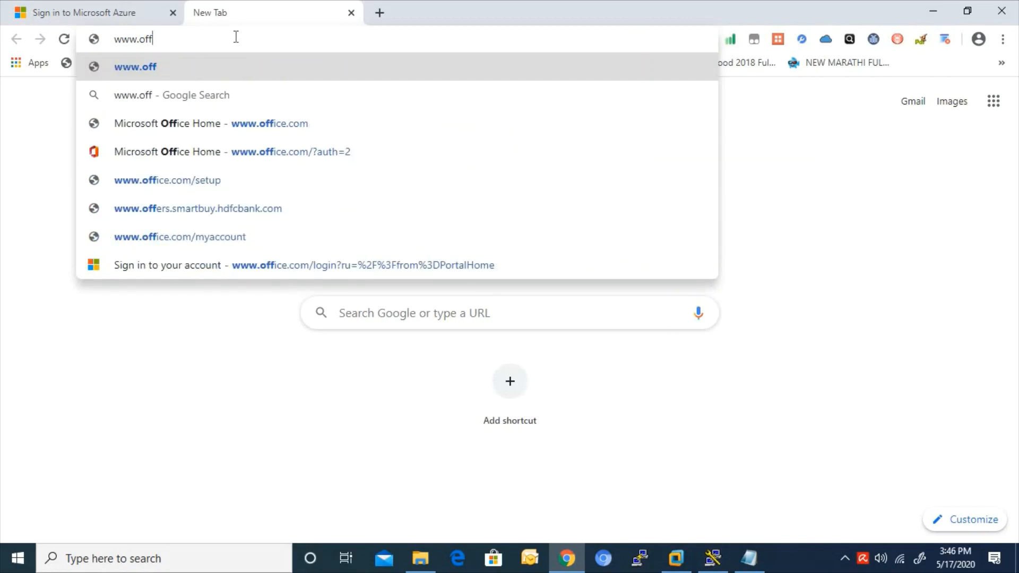
text(portal.c)
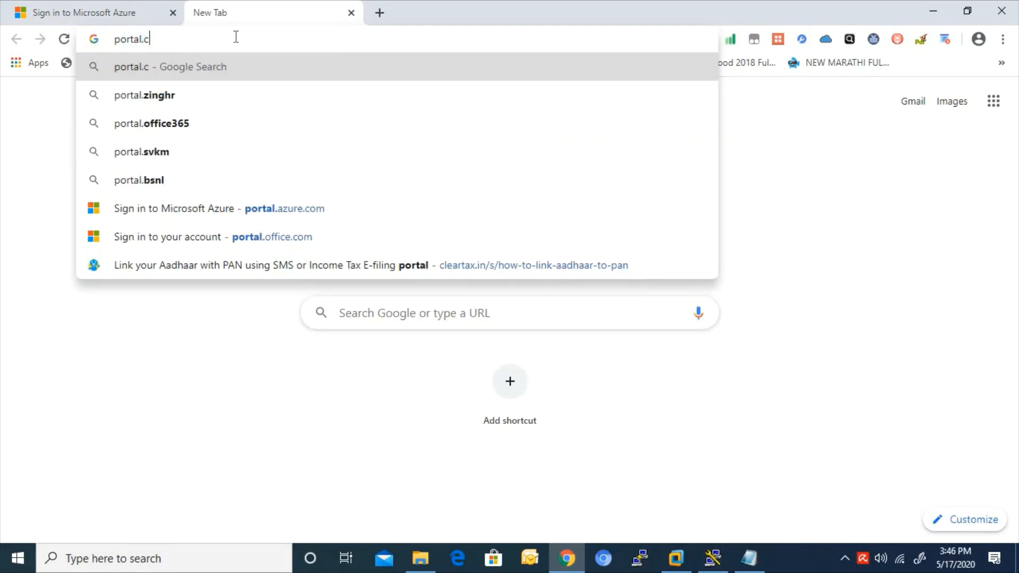
key(BackSpace)
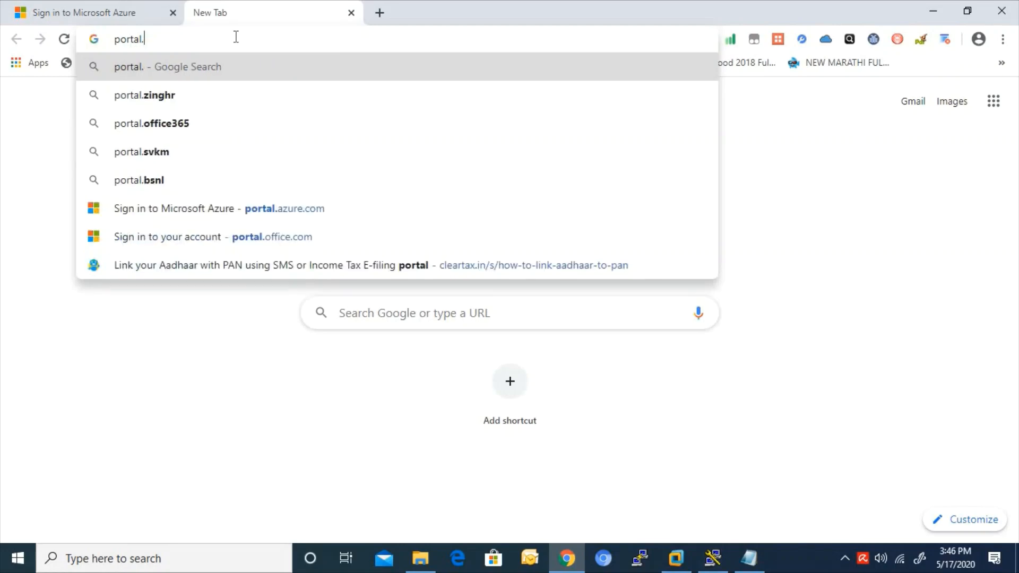
text(o)
key(Right)
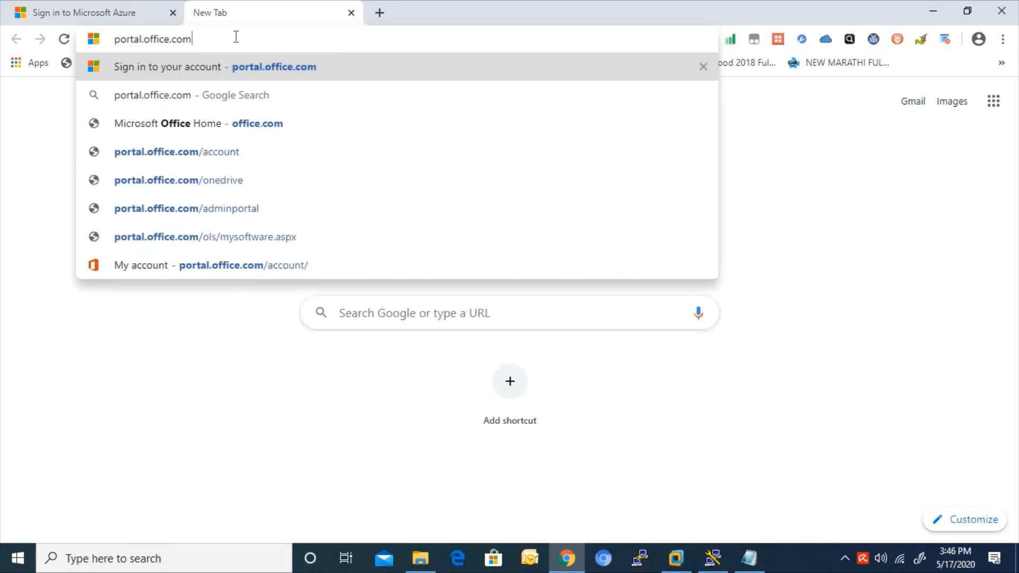
key(Return)
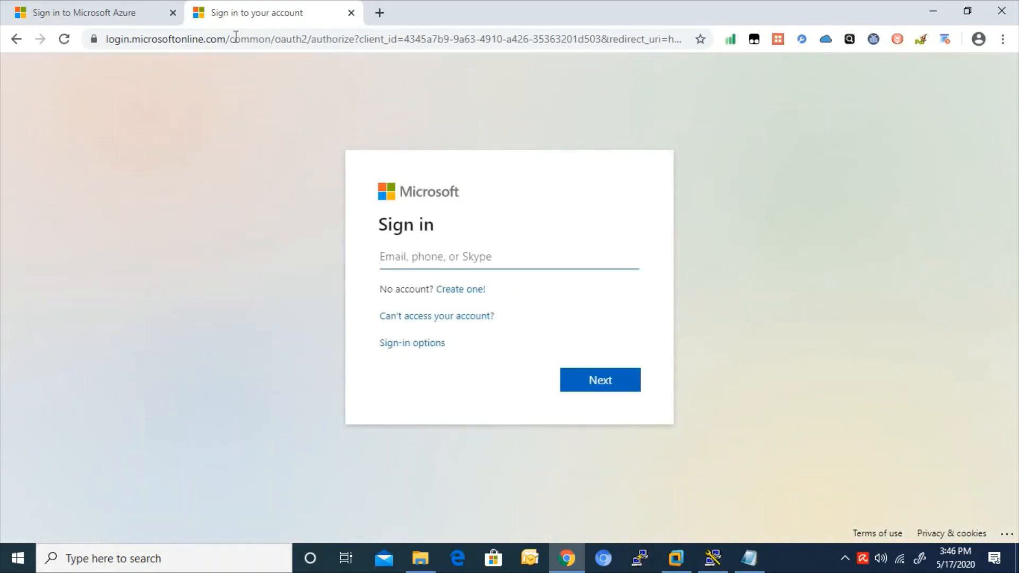
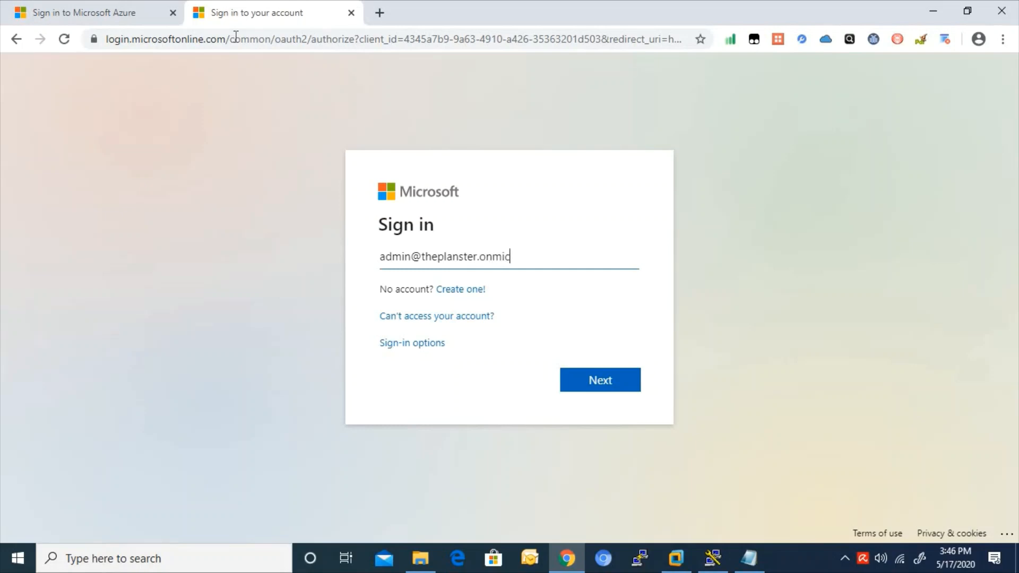
- Sign in with the tenant admin username and password, choosing to stay signed in
click(608, 378)
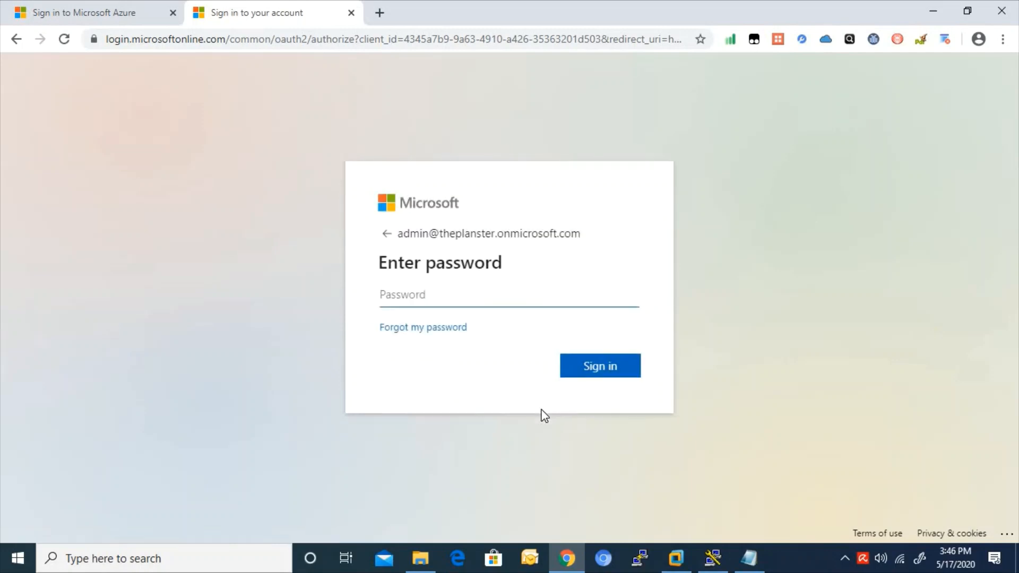
text(•••••••••)
click(604, 373)
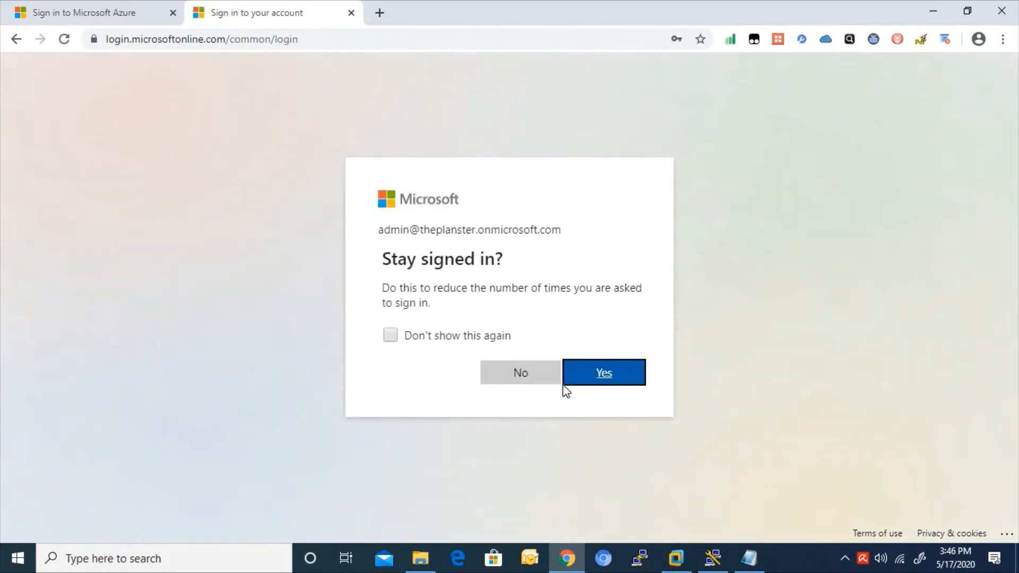
click(597, 377)
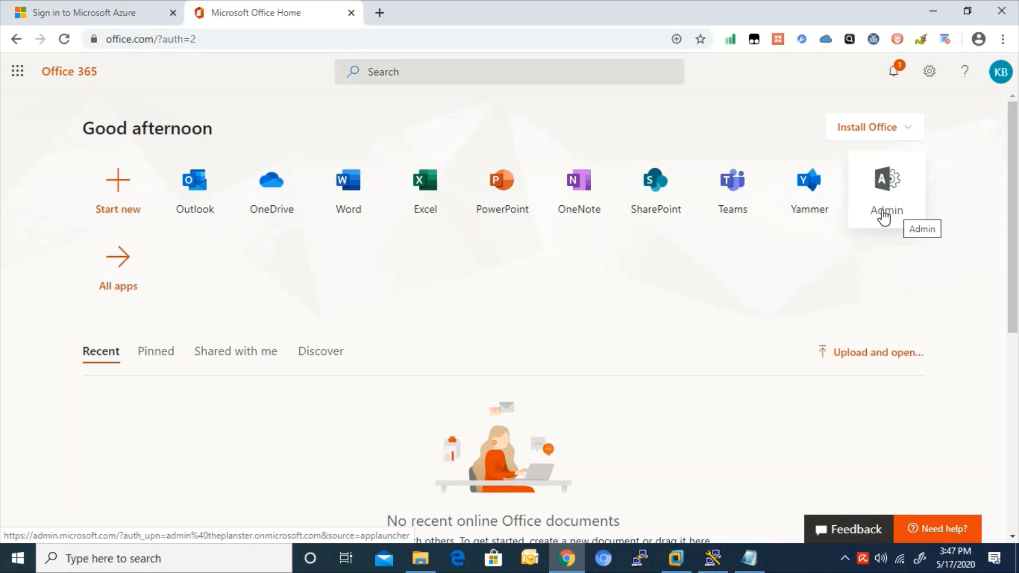
- Open the Admin tile from the Office 365 home page
click(884, 215)
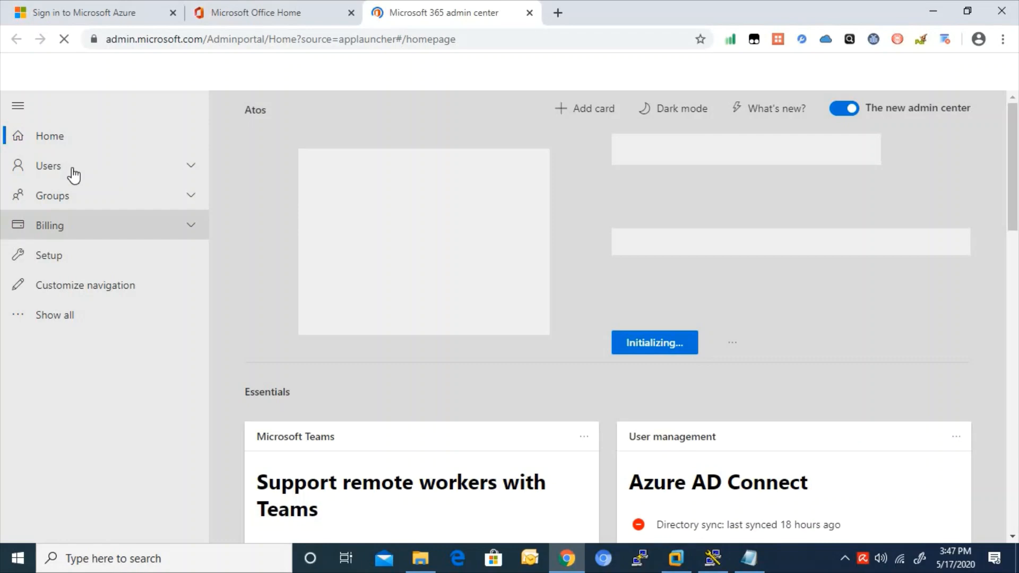
- Expand Users in the admin center's left navigation
click(73, 176)
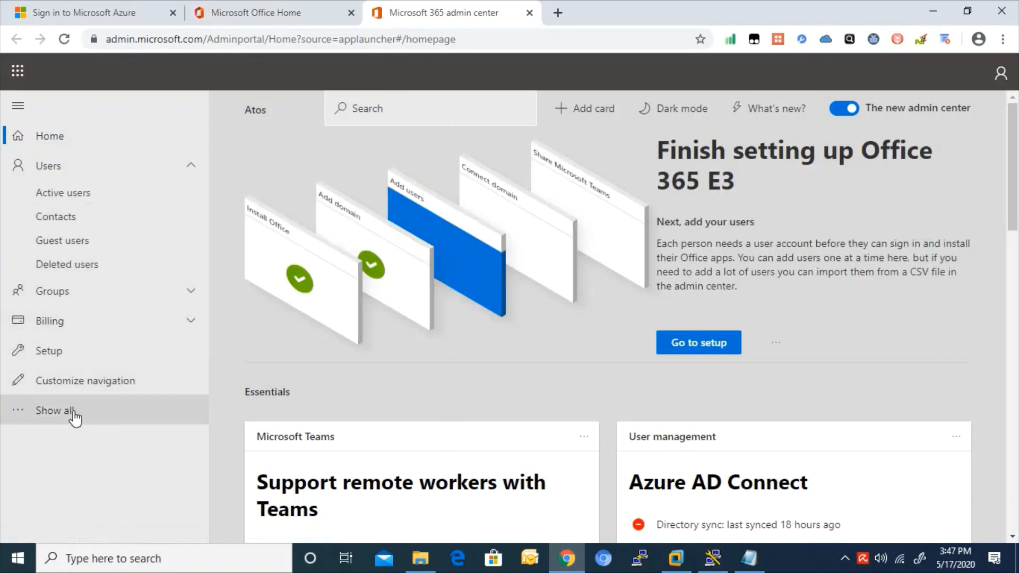
- Open Active users to list the five accounts and their licences
click(60, 191)
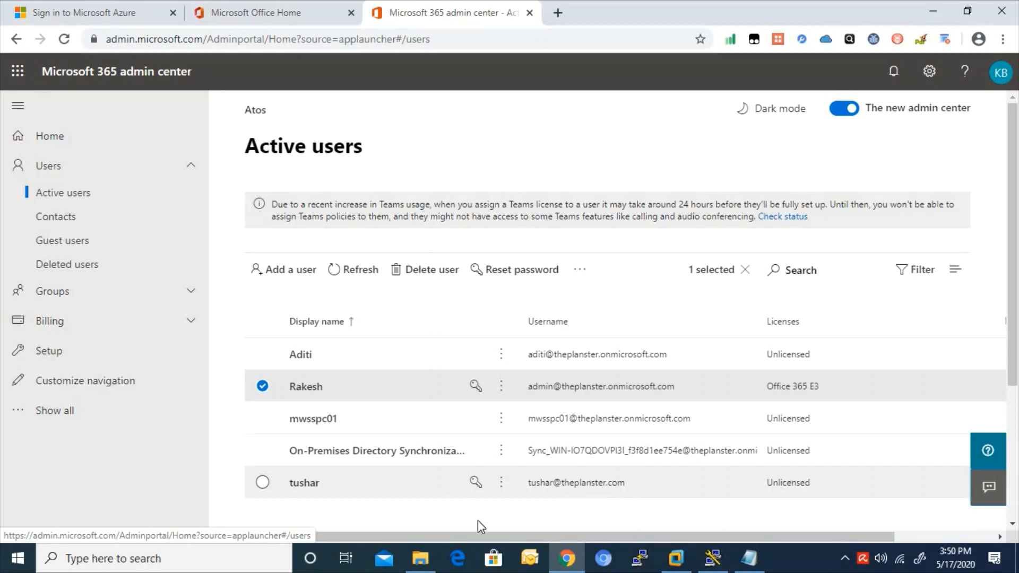
- Move the Notepad window aside, select theplanster.com in the note, then return to Active users
click(756, 563)
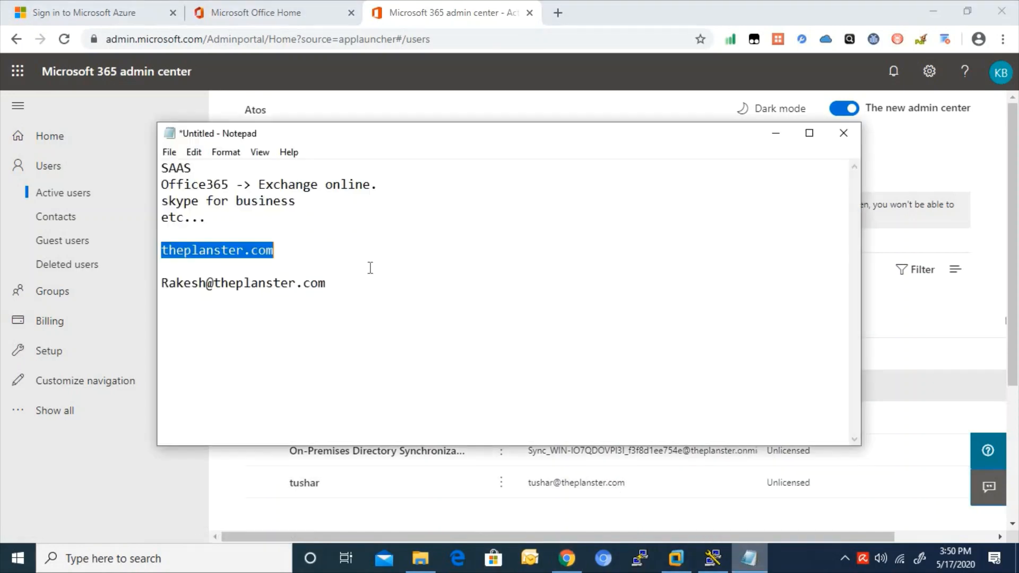
drag(351, 138, 478, 159)
click(445, 271)
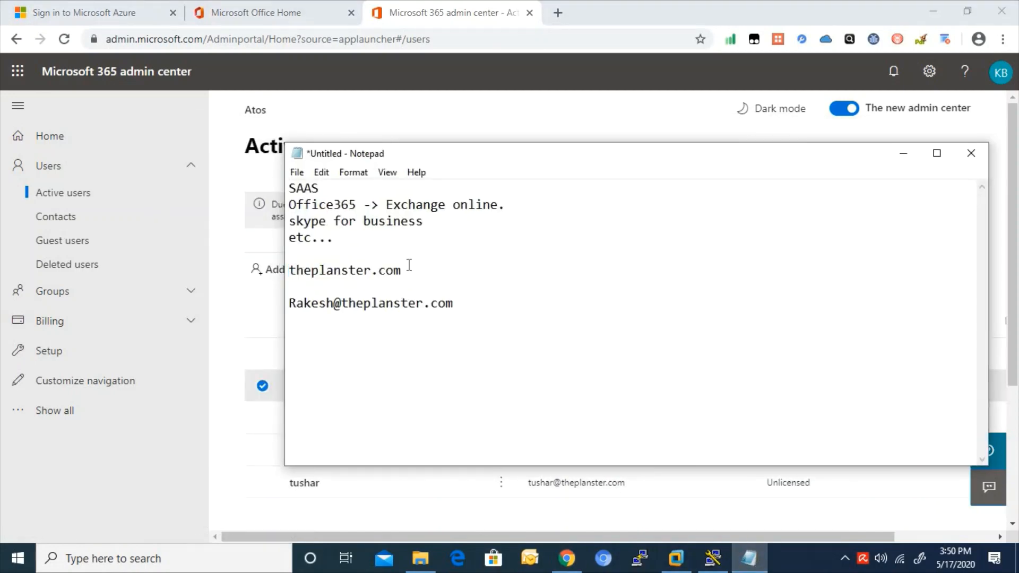
drag(402, 271, 284, 268)
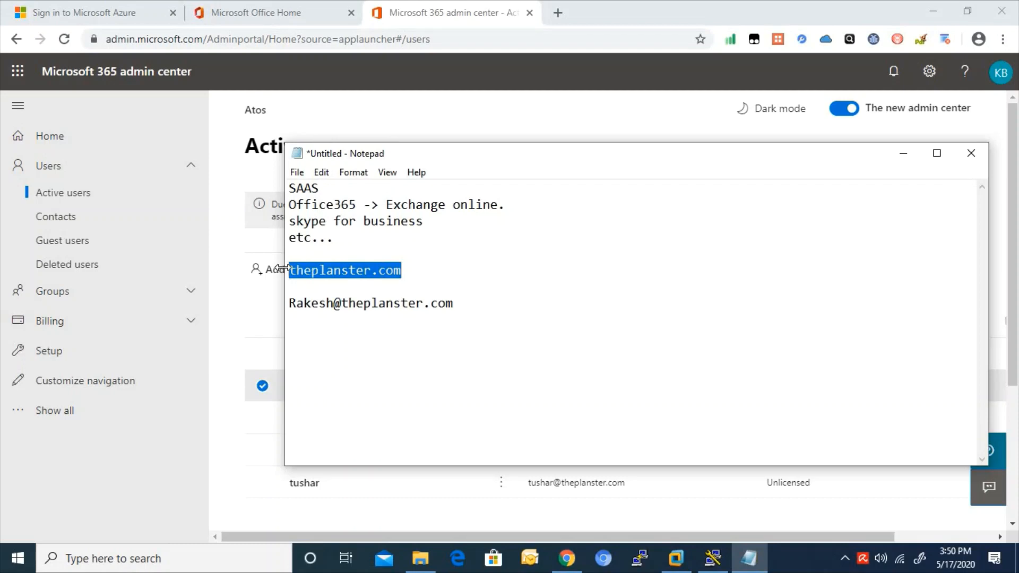
click(418, 273)
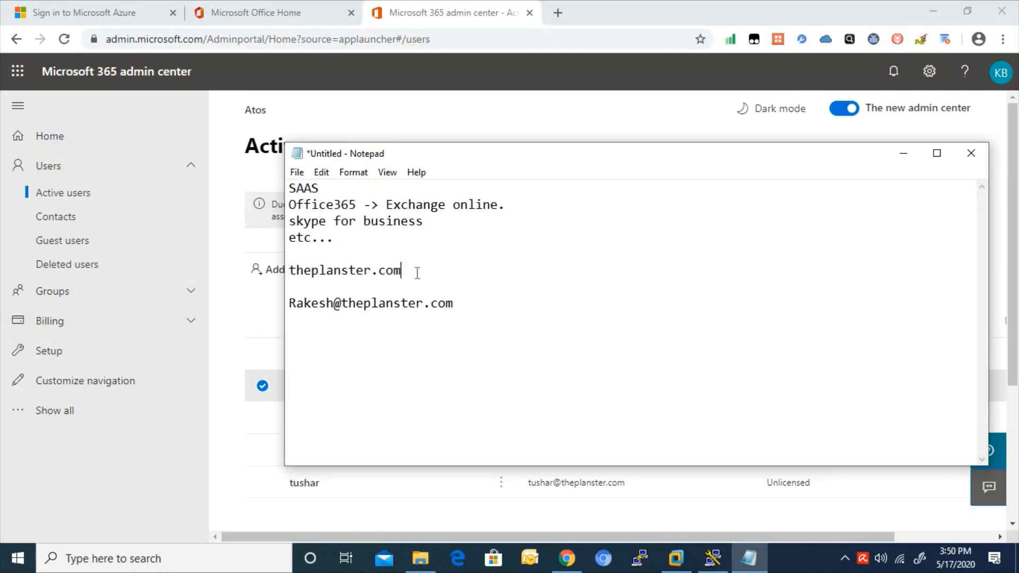
drag(417, 273, 285, 269)
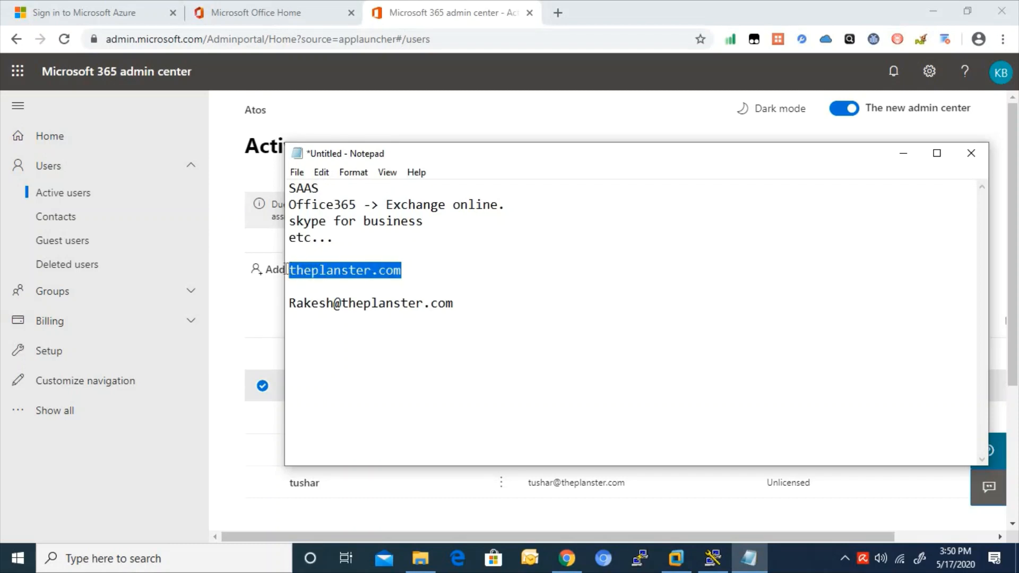
click(253, 301)
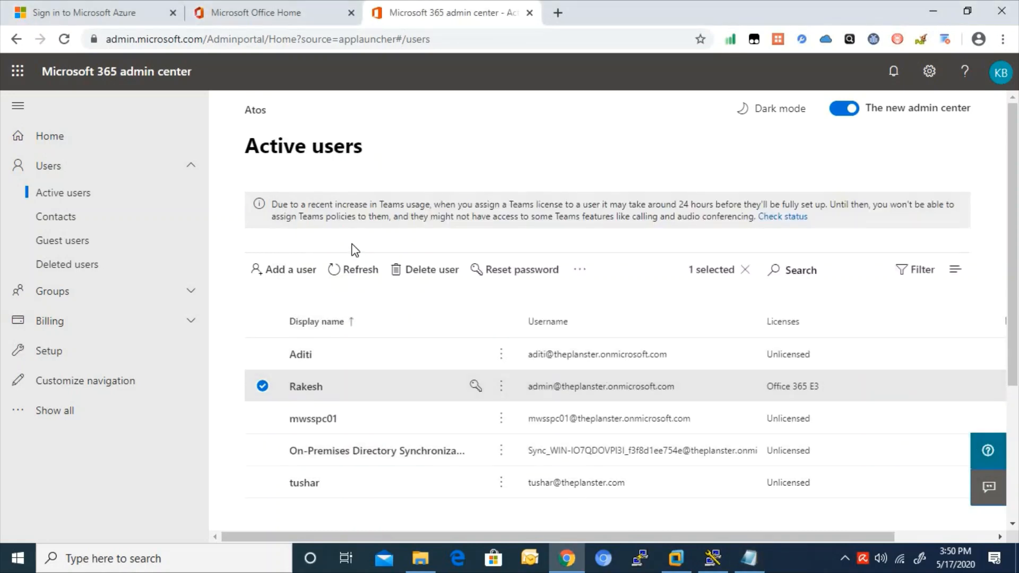
- Go to the Domains page under Settings in the admin center
click(61, 412)
click(190, 441)
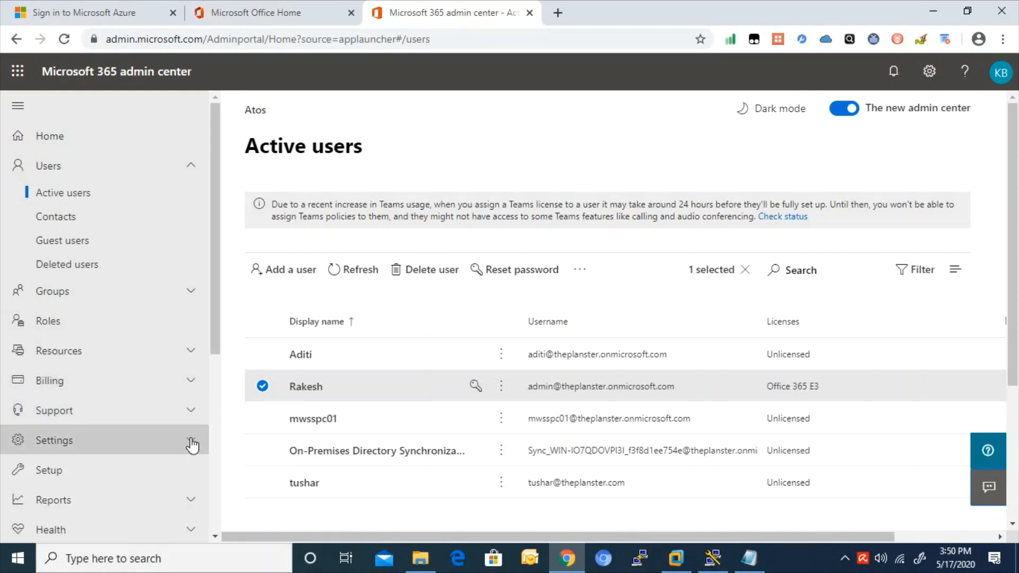
click(96, 469)
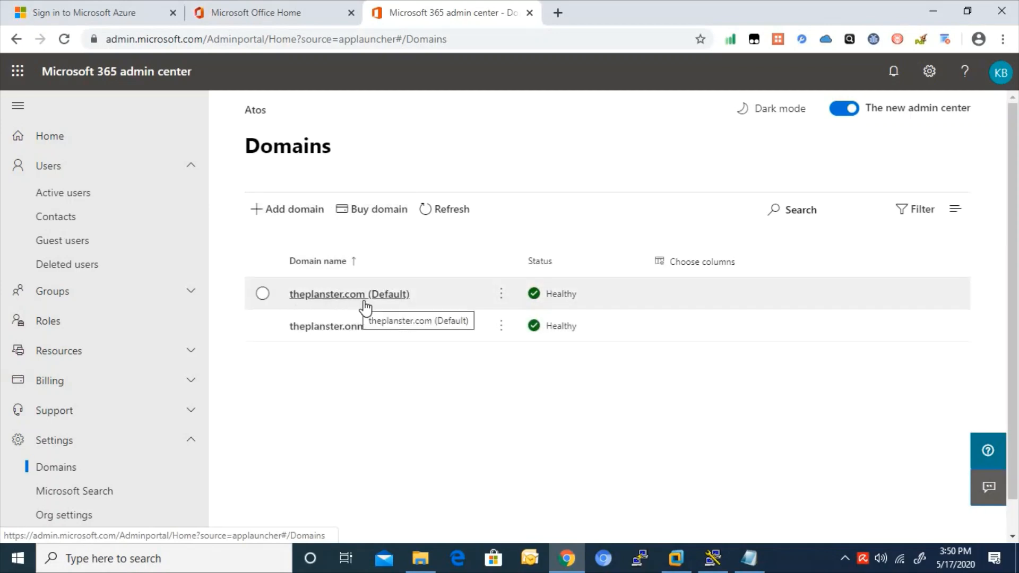
- Add the domain theplanster.com in the Add domain wizard and use it
click(298, 210)
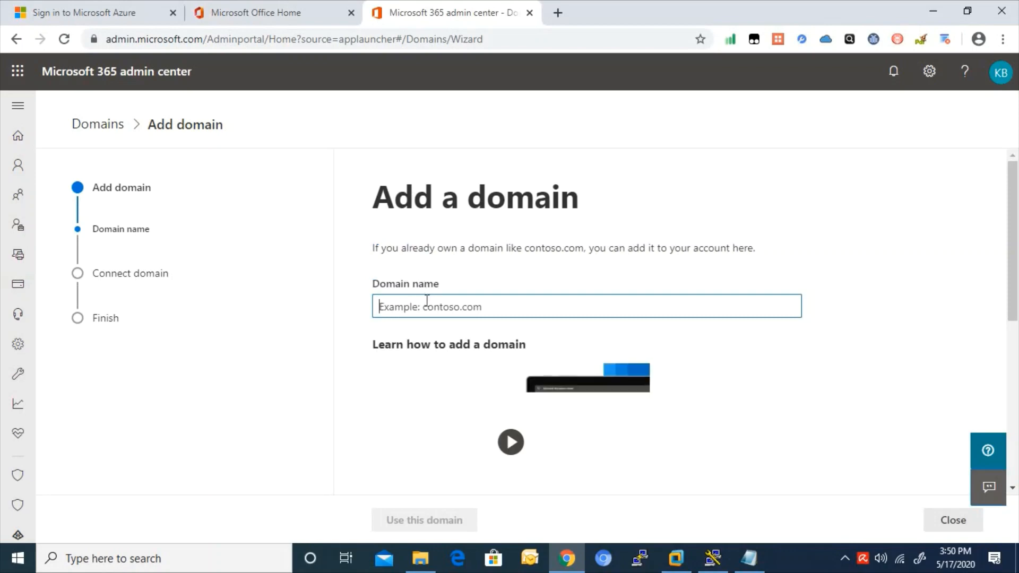
text(theplanster.com)
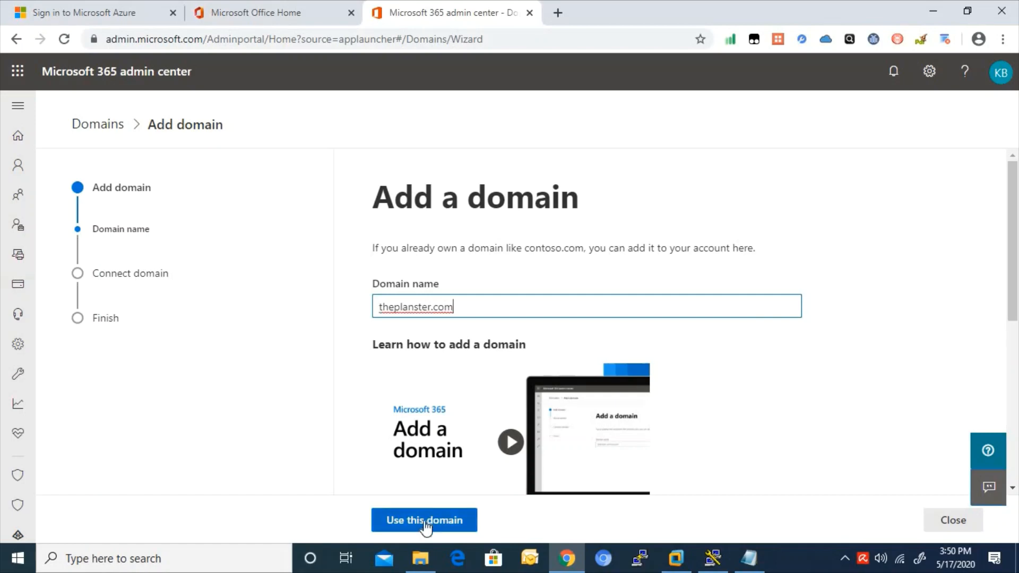
click(422, 524)
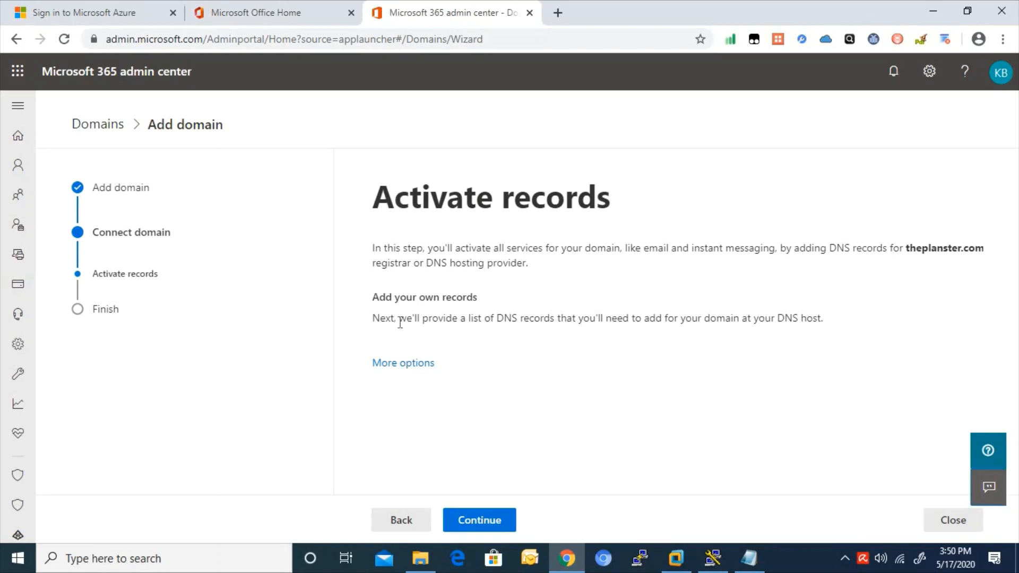
- Continue to Add DNS records and review Exchange's MX, CNAME and TXT records for theplanster.com
click(479, 523)
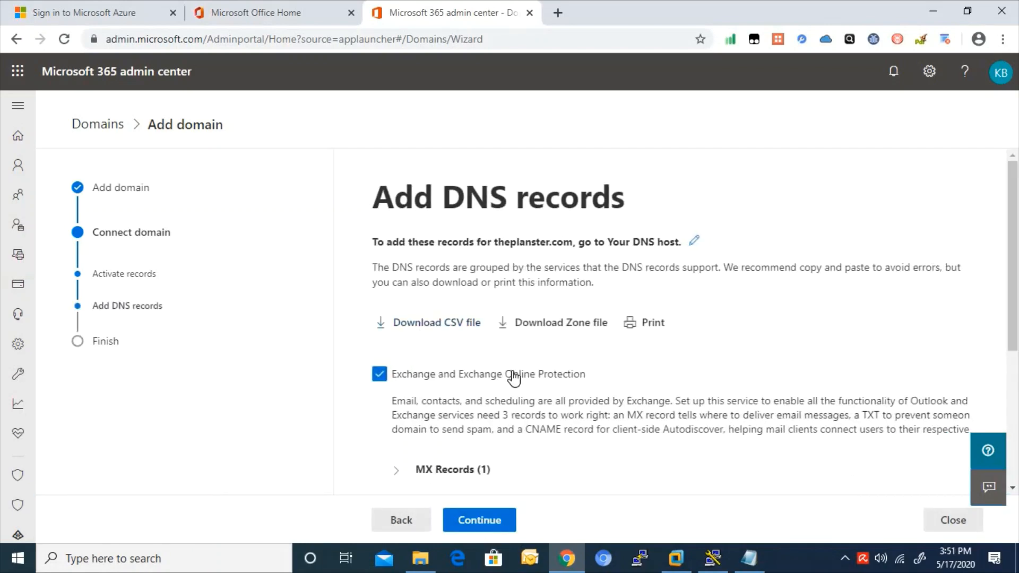
scroll(1008, 273, down, 4)
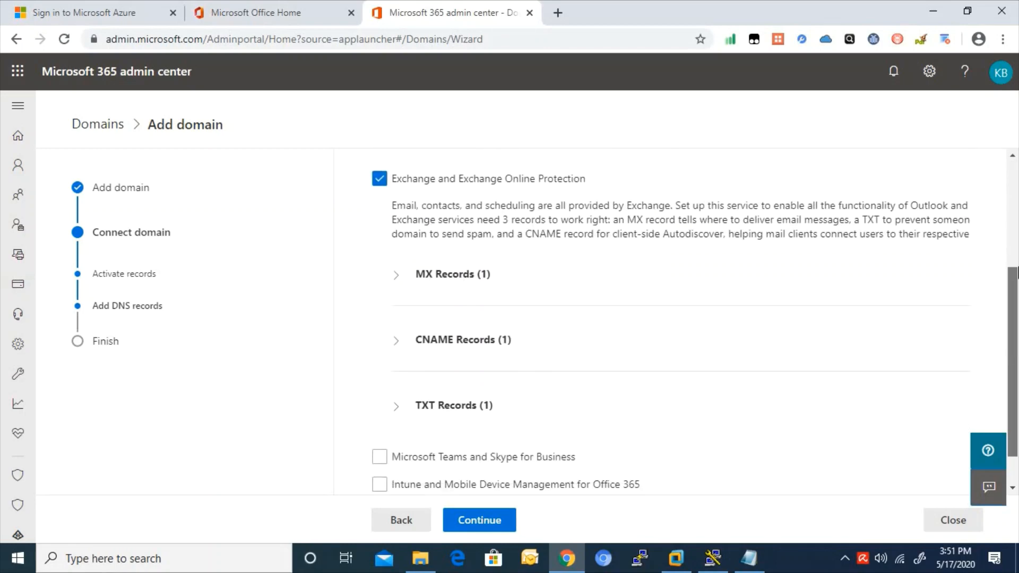
scroll(1016, 272, up, 4)
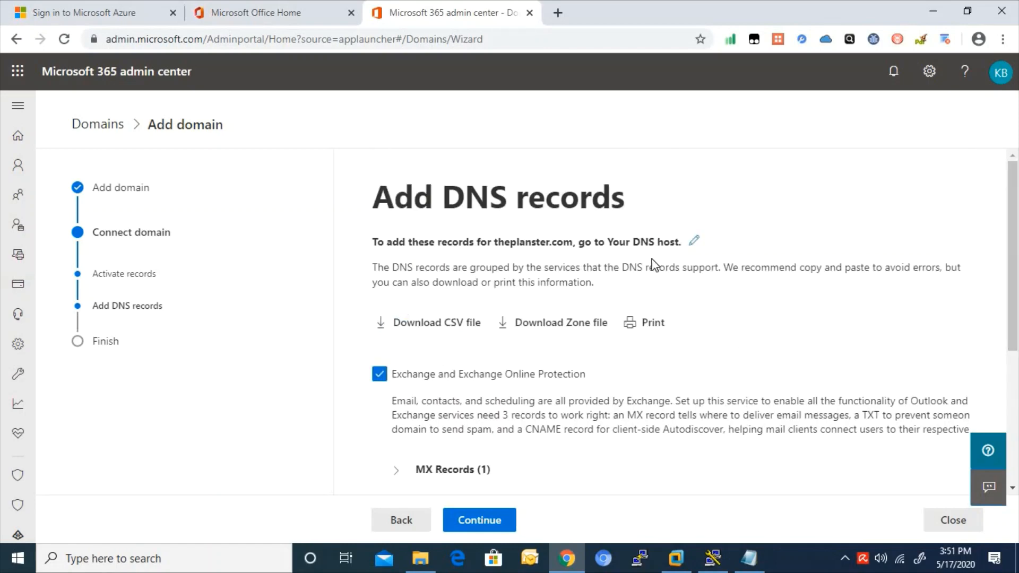
drag(580, 242, 691, 259)
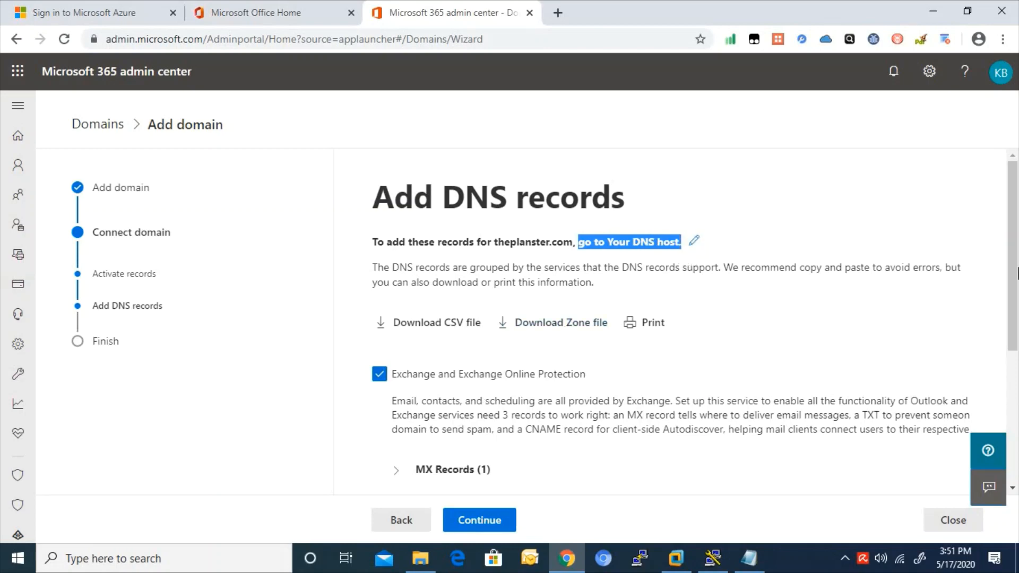
scroll(1014, 267, down, 2)
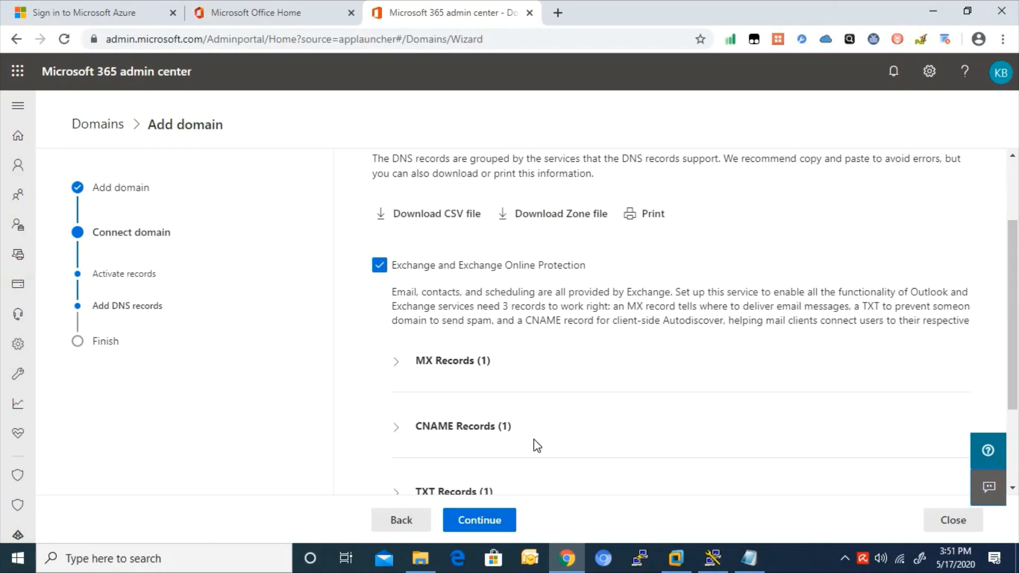
scroll(1015, 340, down, 2)
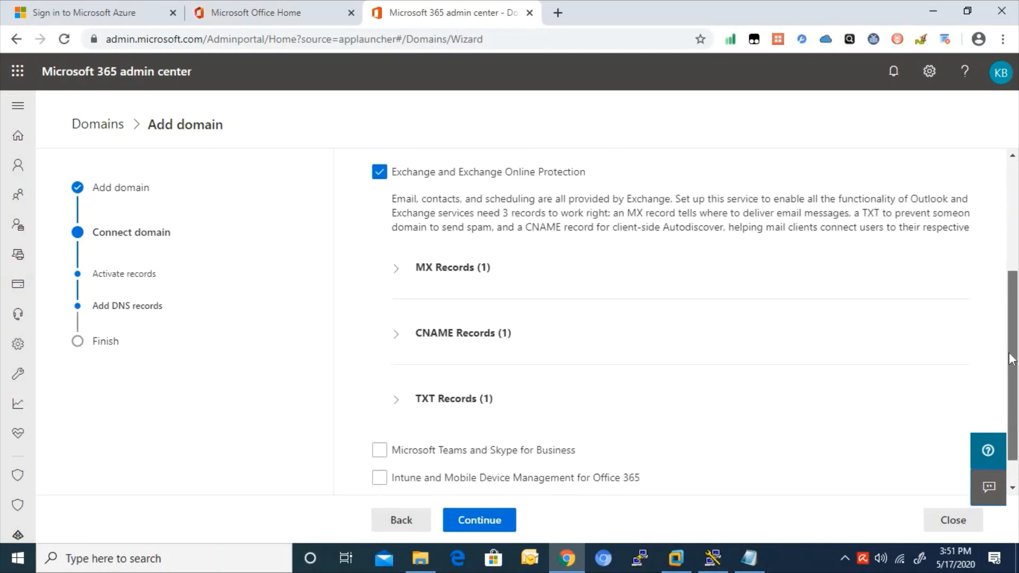
scroll(851, 261, up, 4)
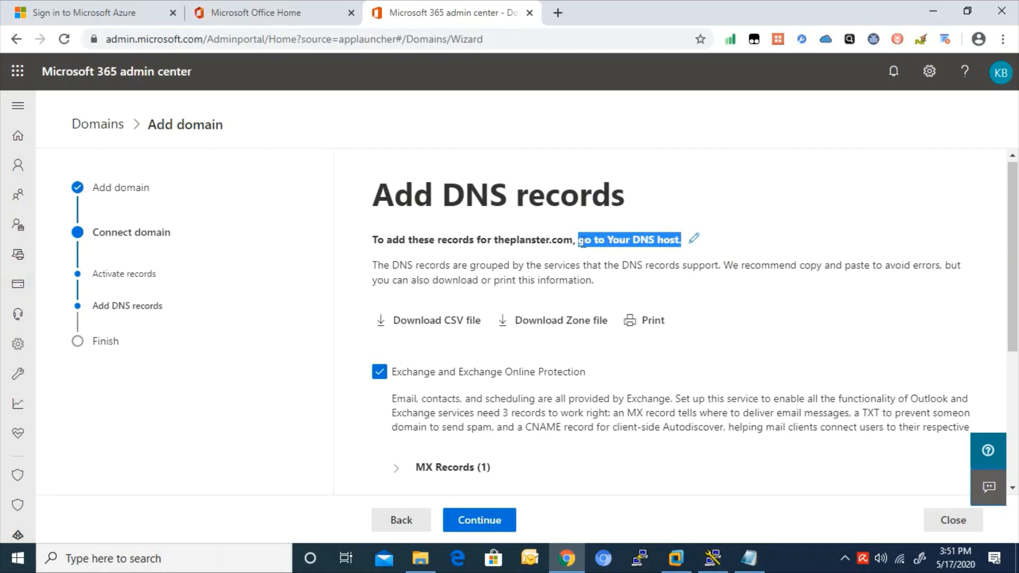
click(588, 243)
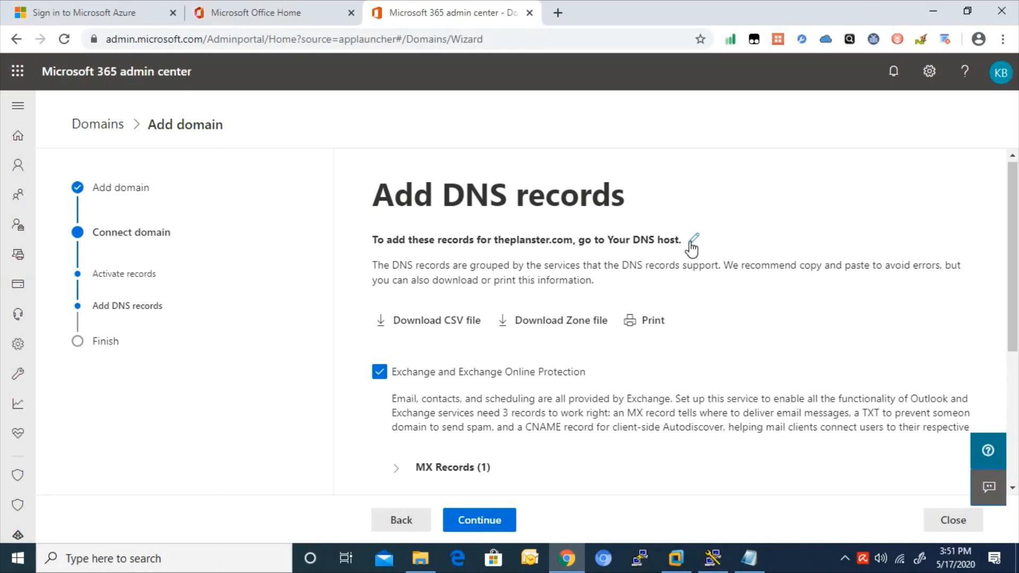
- Browse the DNS host list and close it, keeping 'Your DNS host' as the provider
click(691, 243)
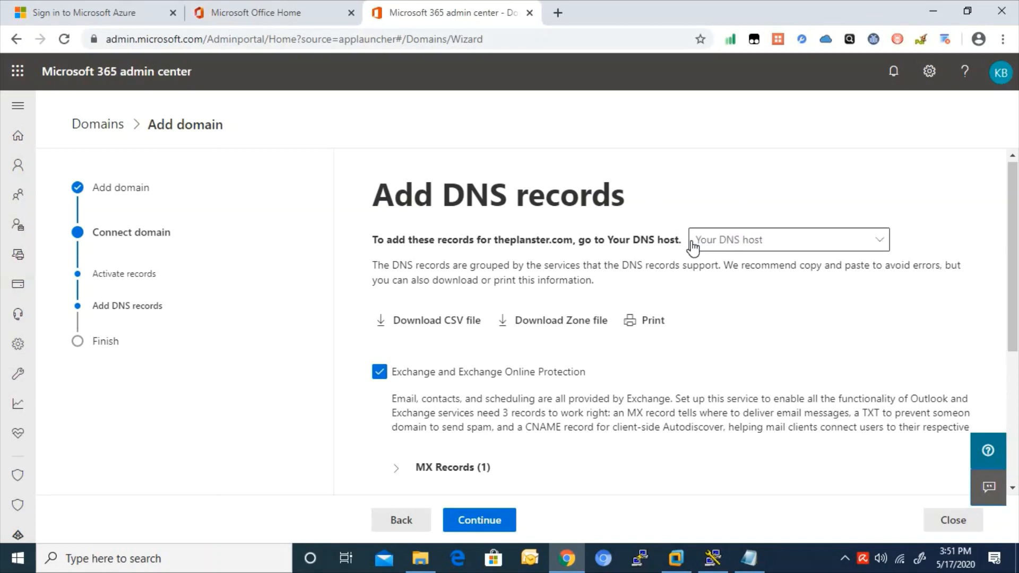
click(836, 246)
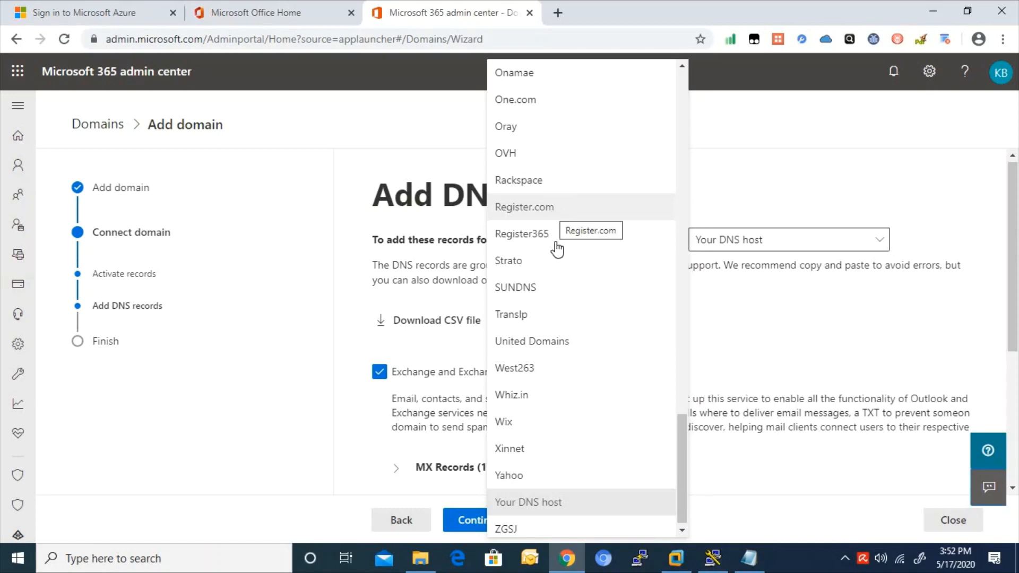
drag(681, 455, 676, 255)
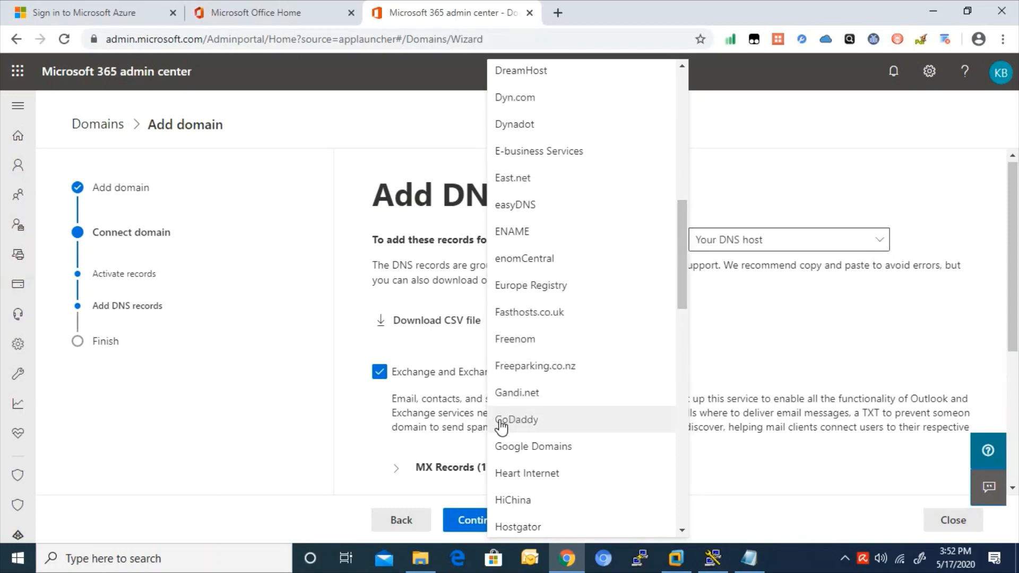
click(734, 303)
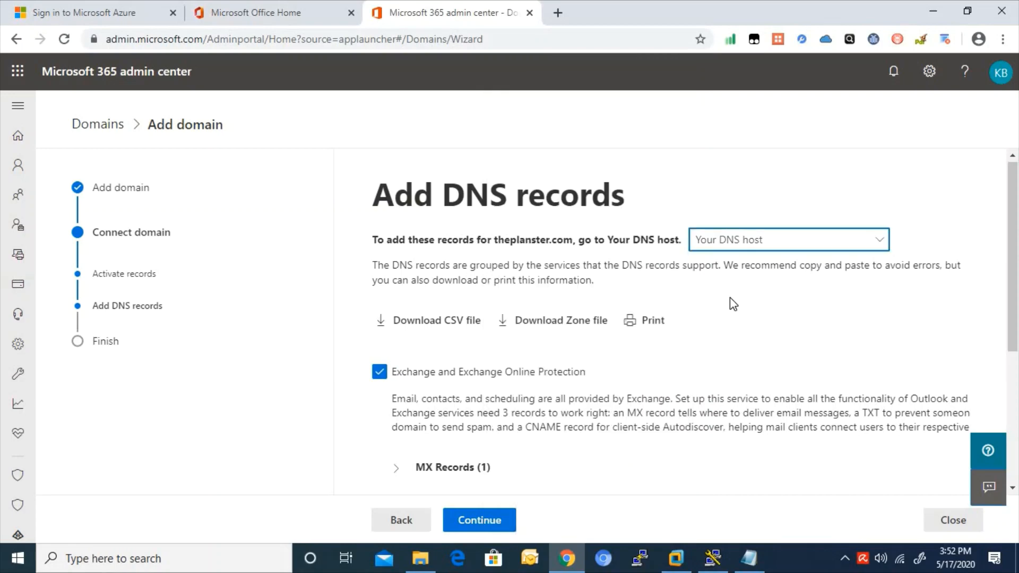
- Expand and review the expected MX, CNAME and TXT record details for theplanster.com
drag(494, 240, 548, 240)
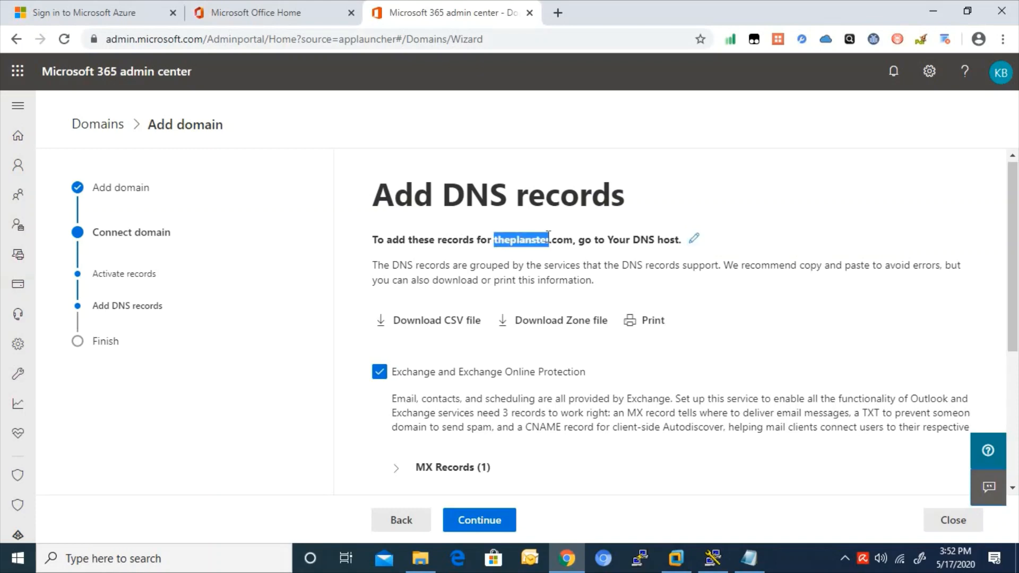
click(613, 300)
drag(1015, 228, 1015, 333)
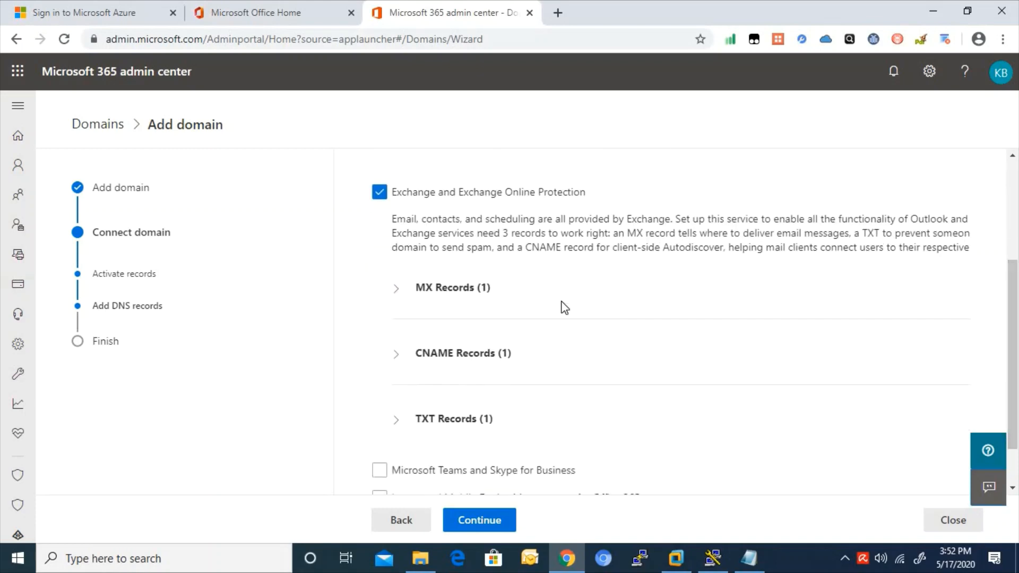
click(399, 288)
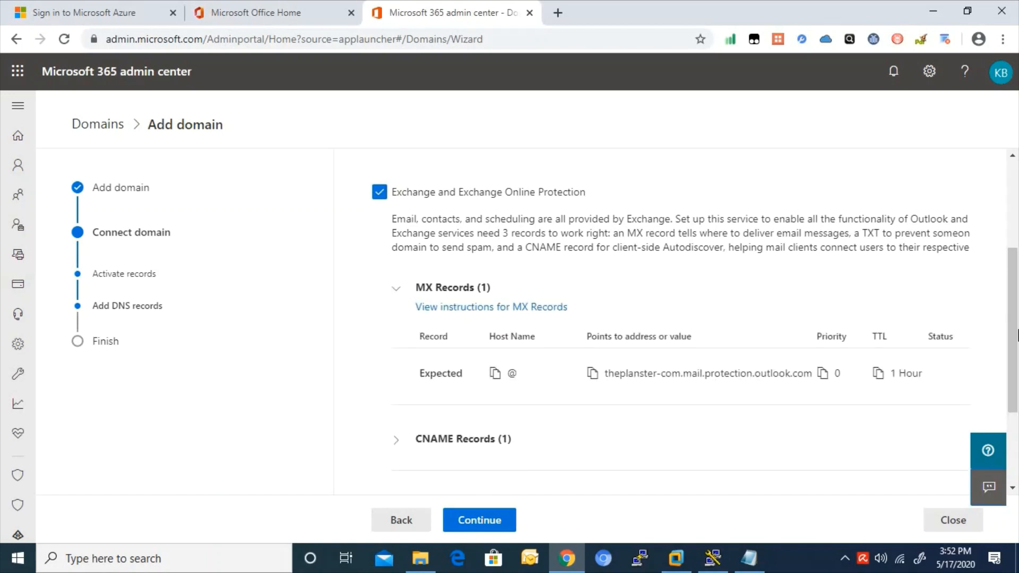
scroll(512, 330, down, 2)
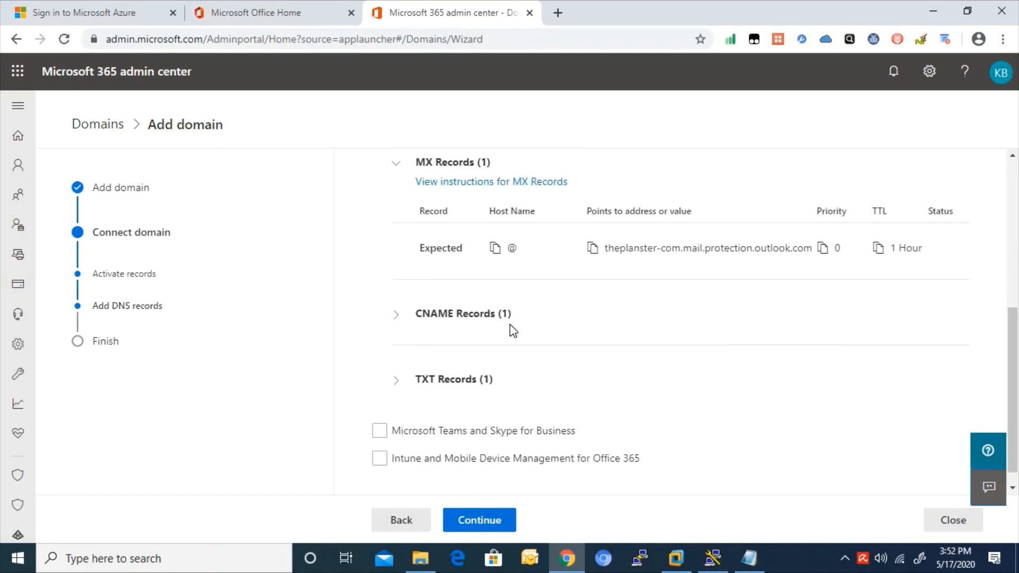
click(412, 318)
click(428, 463)
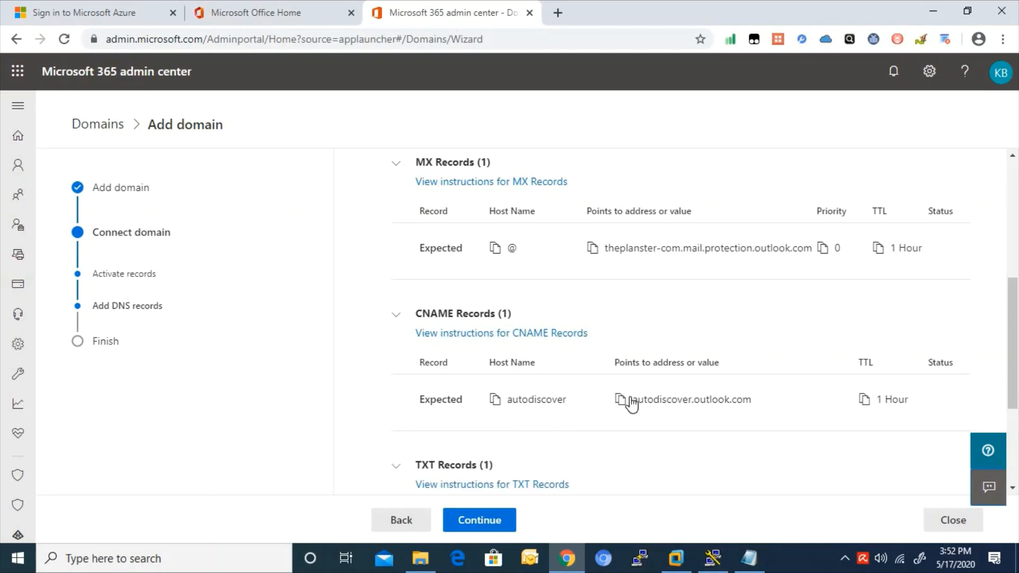
drag(1016, 313, 1012, 361)
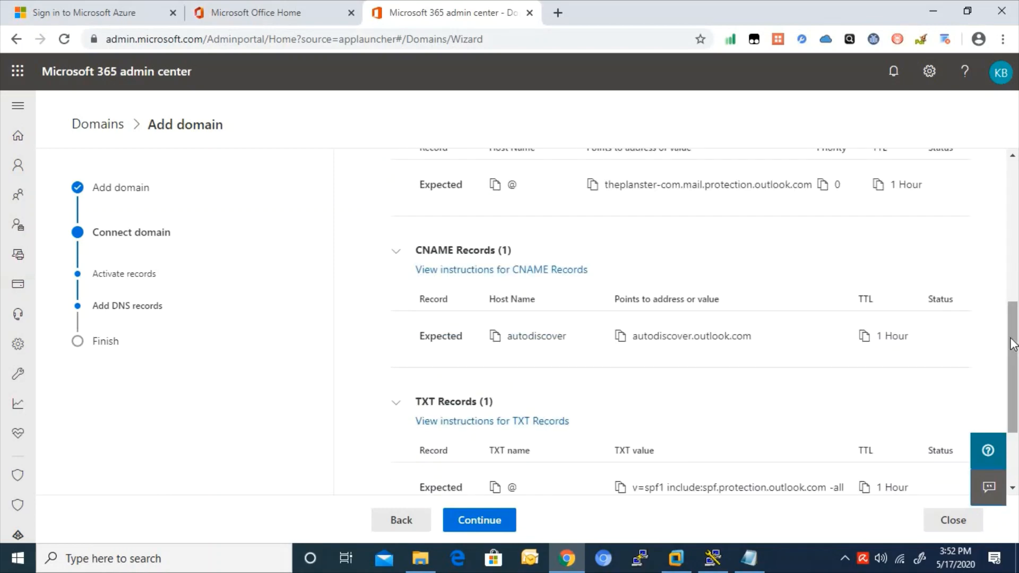
drag(1012, 345, 998, 245)
scroll(1016, 249, down, 1)
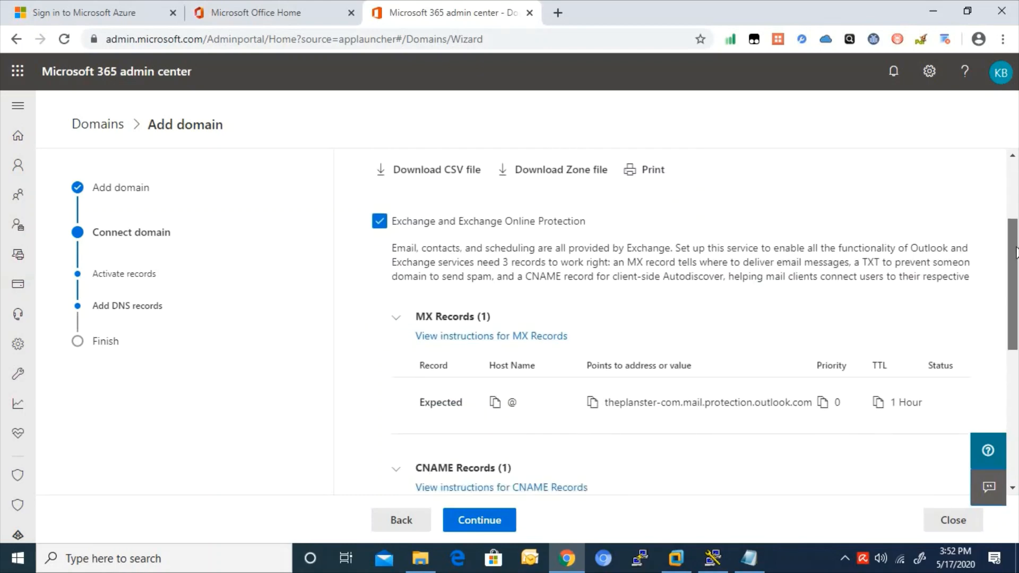
scroll(800, 244, down, 1)
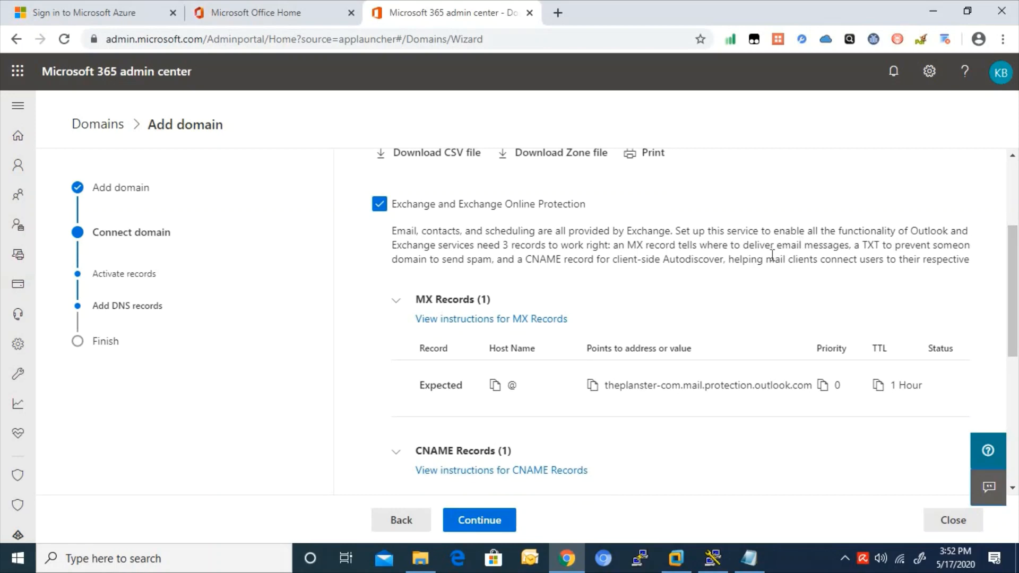
- Search for qualispace in a new tab and open the qualispace.com site
click(555, 13)
text(qua)
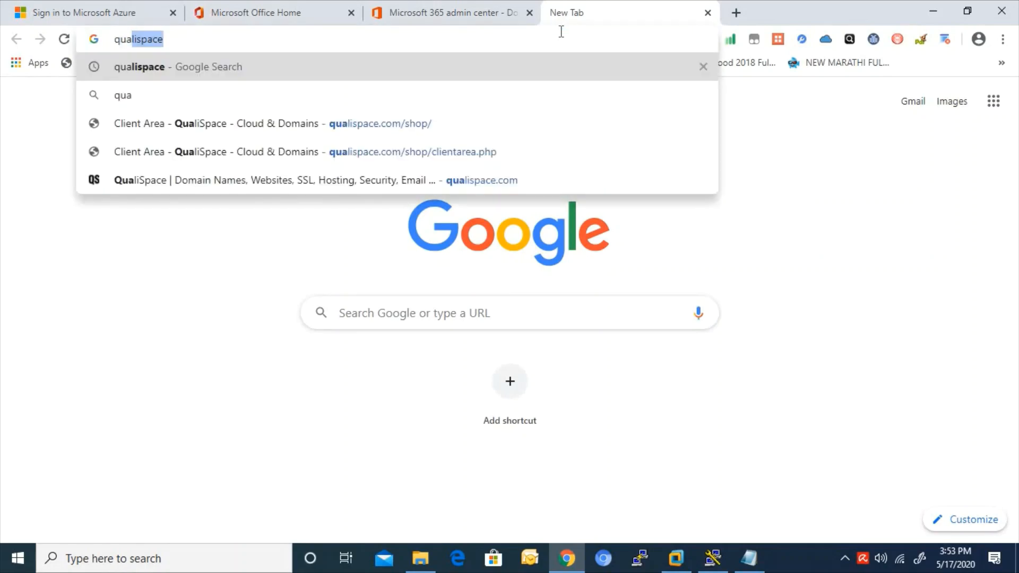
key(Return)
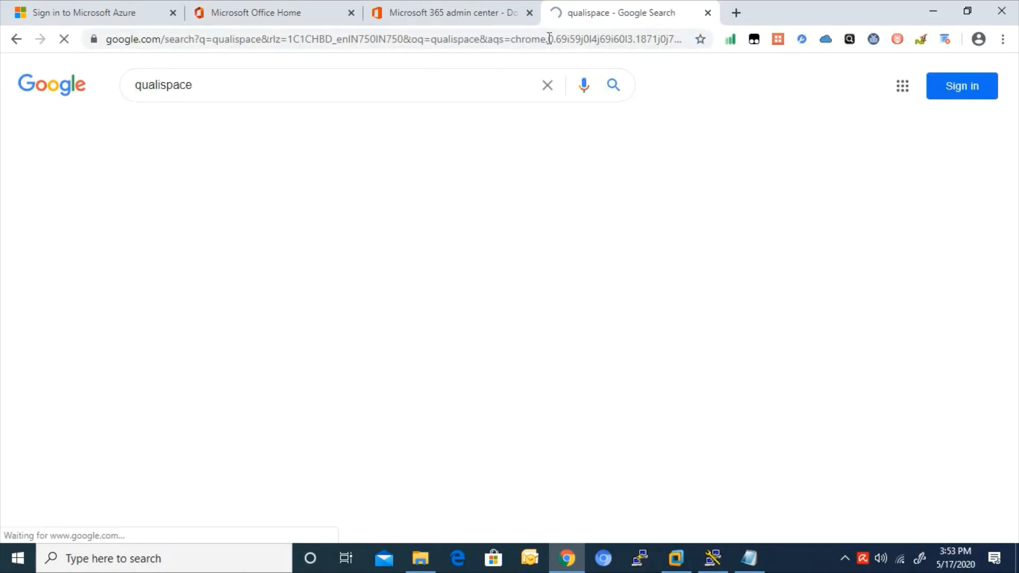
click(203, 335)
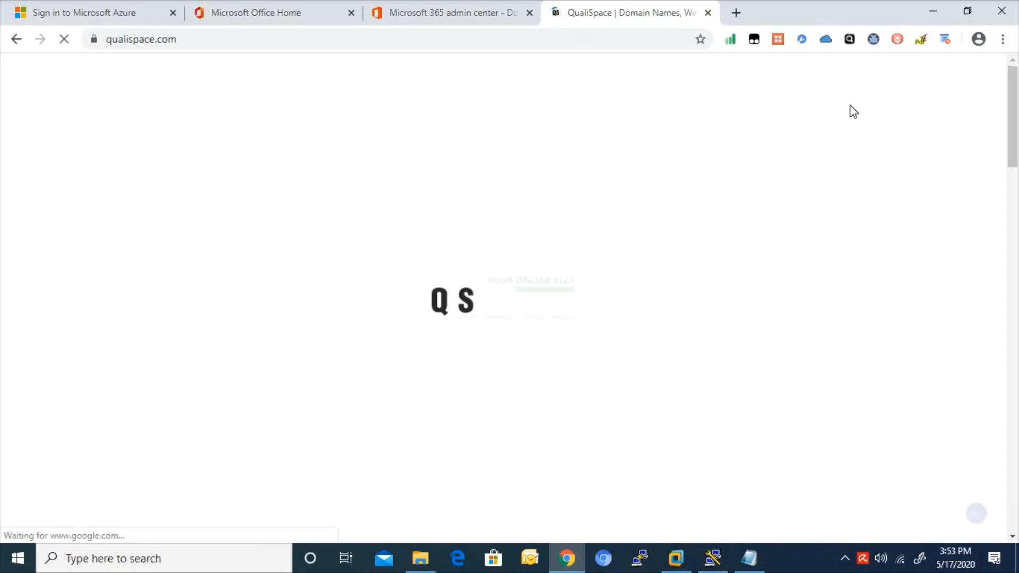
- Log in to the QualiSpace client area with the account e-mail and password
mouse_move(819, 94)
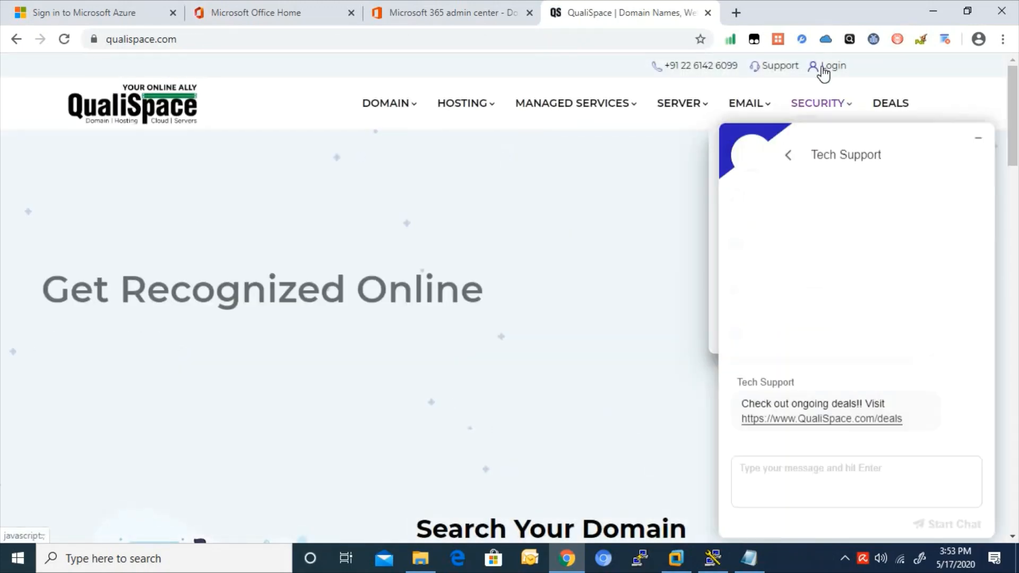
click(824, 73)
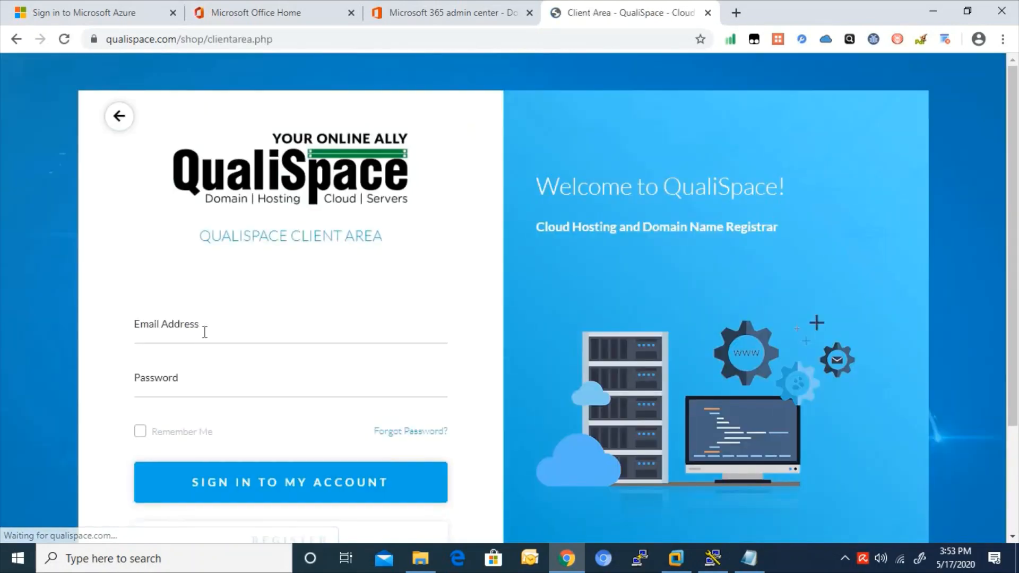
click(206, 327)
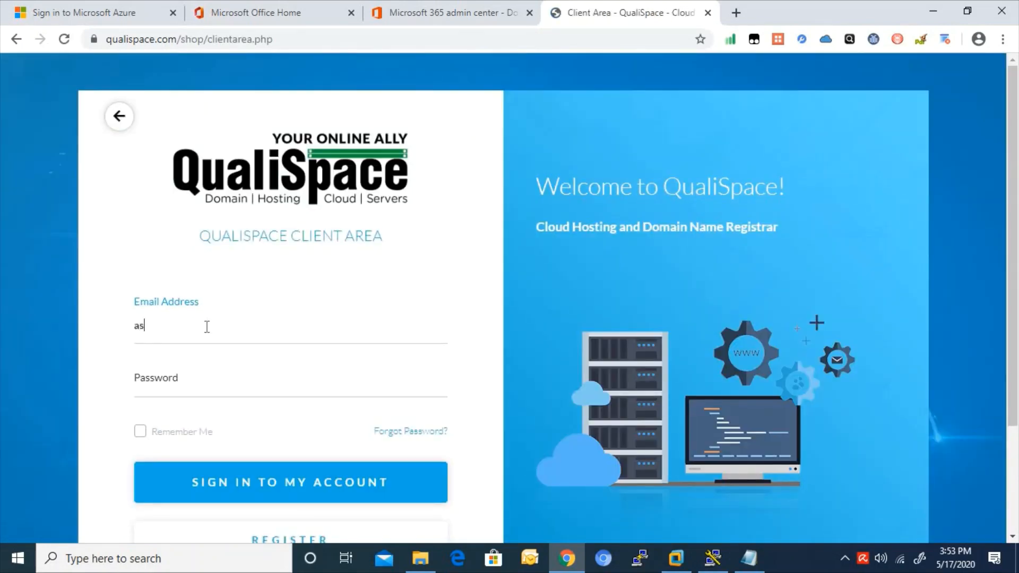
key(Tab)
text(***)
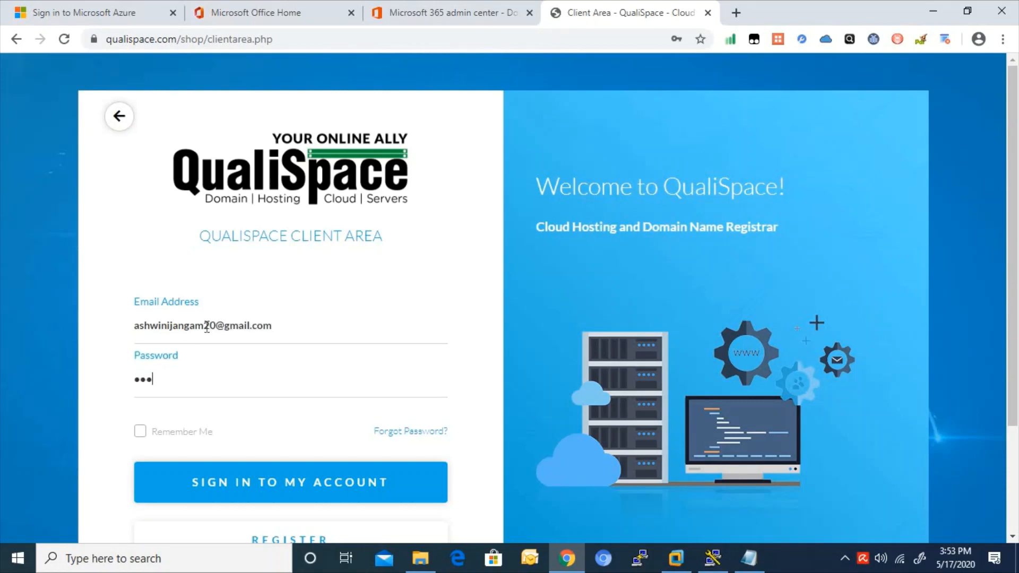
text(********)
key(Return)
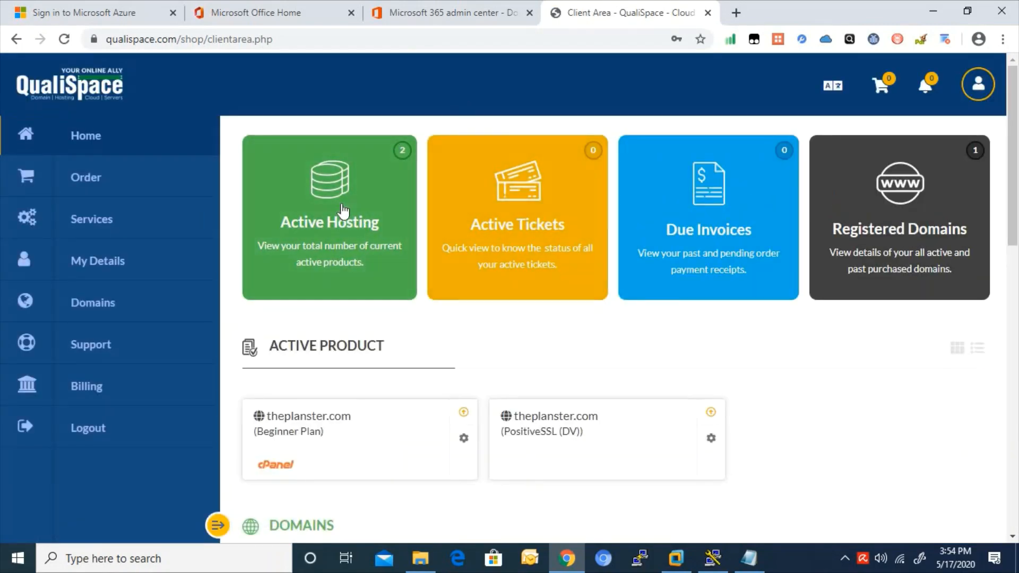
- Log in to cPanel for theplanster.com's Beginner Plan via Active Hosting
click(342, 213)
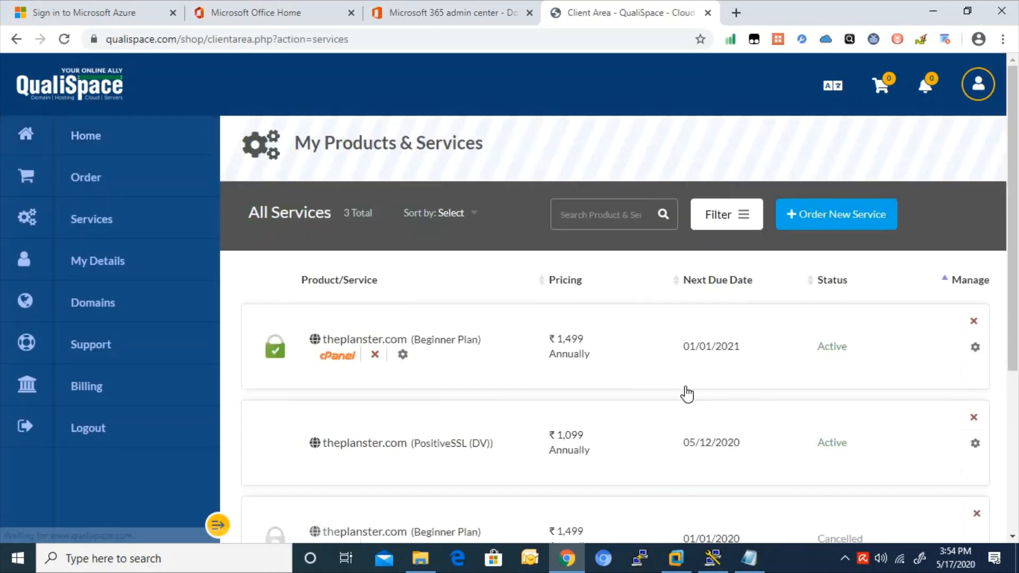
click(973, 349)
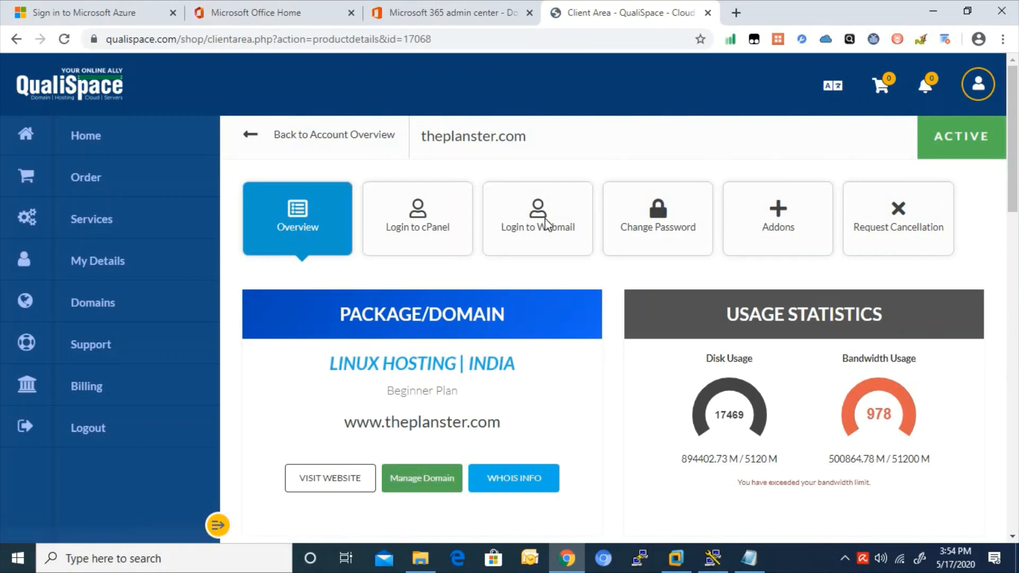
click(421, 218)
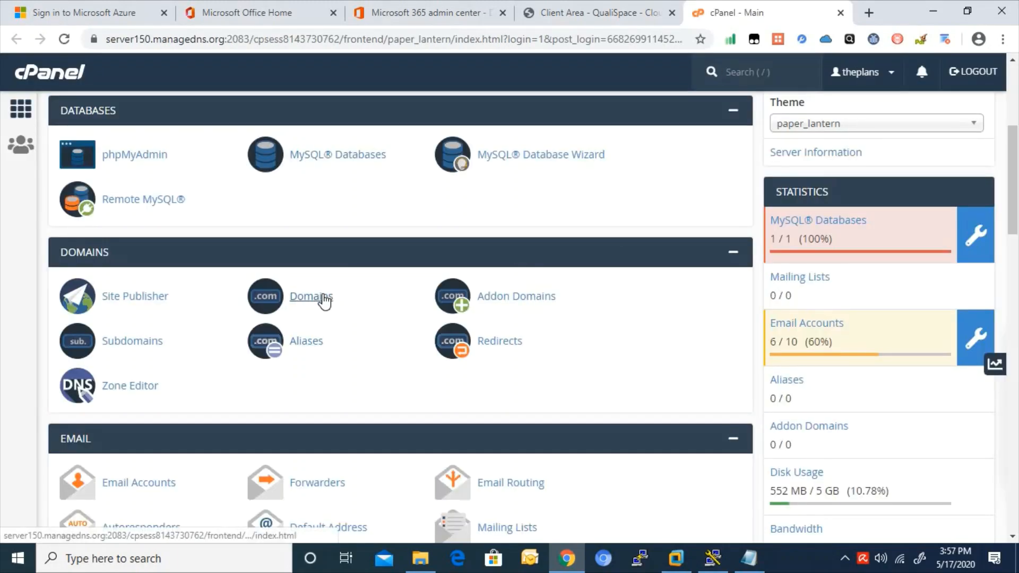
- Open the Domains page in a new tab and modify theplanster.com's DNS zone
right_click(321, 302)
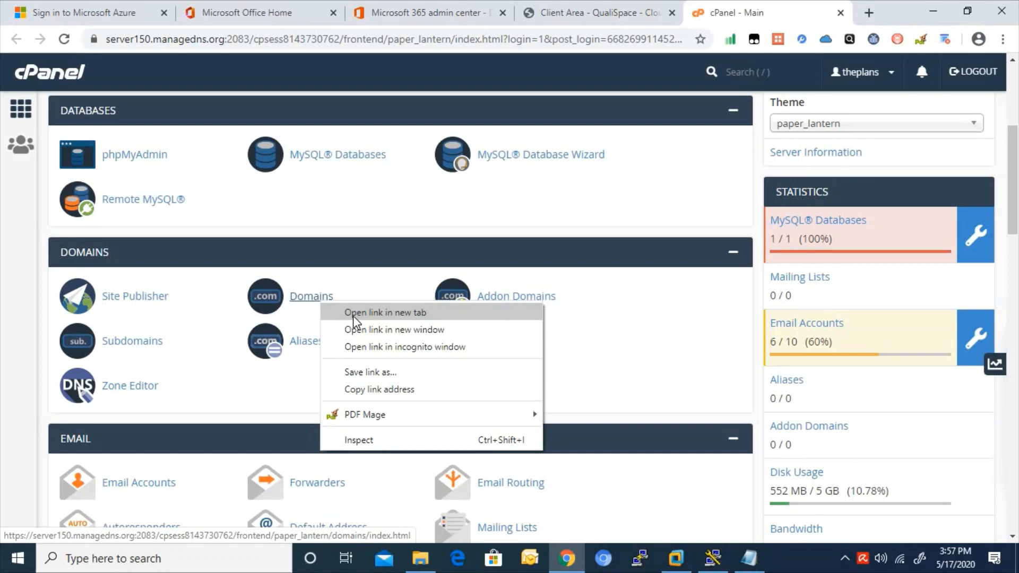
click(355, 313)
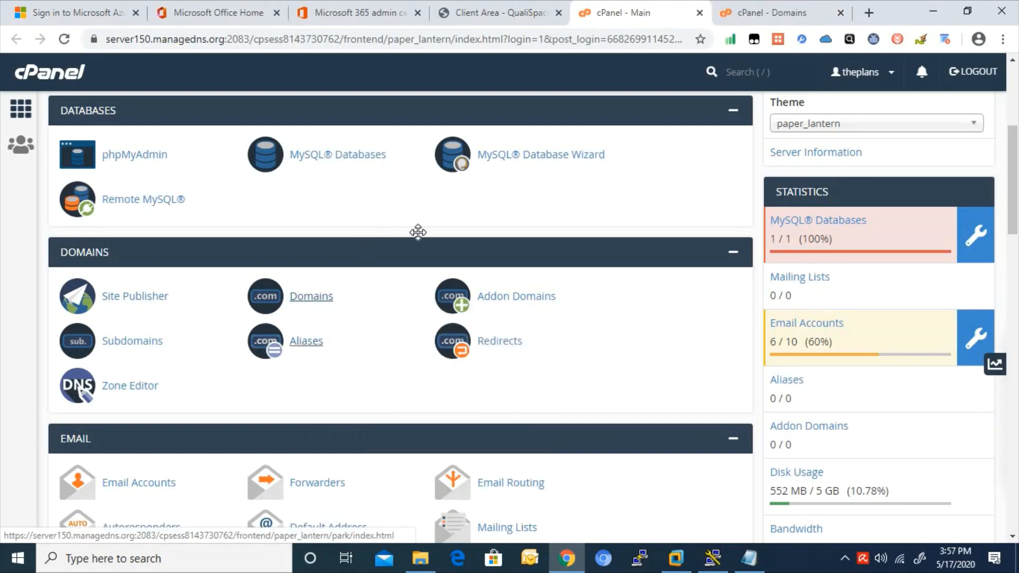
click(775, 14)
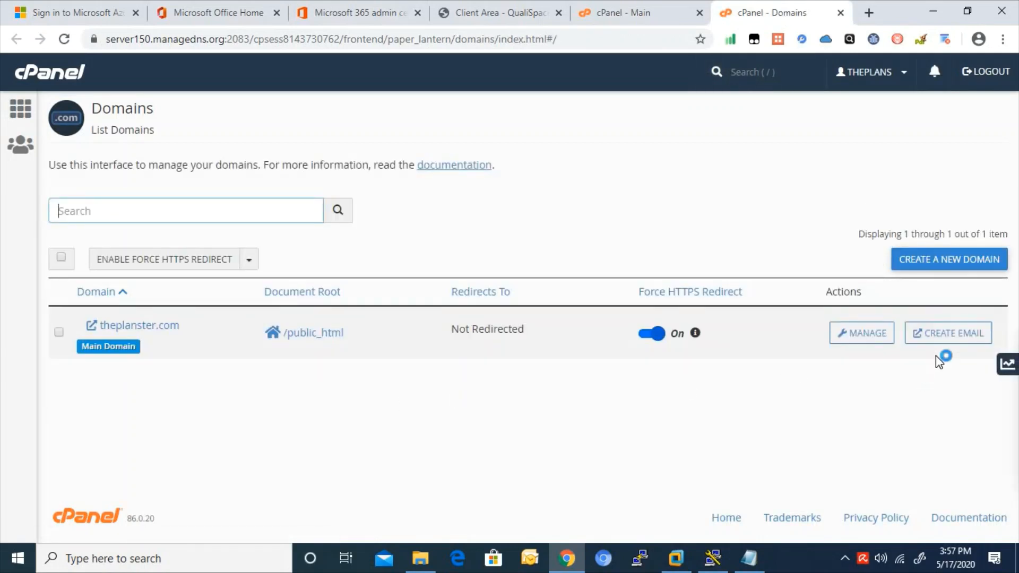
click(866, 333)
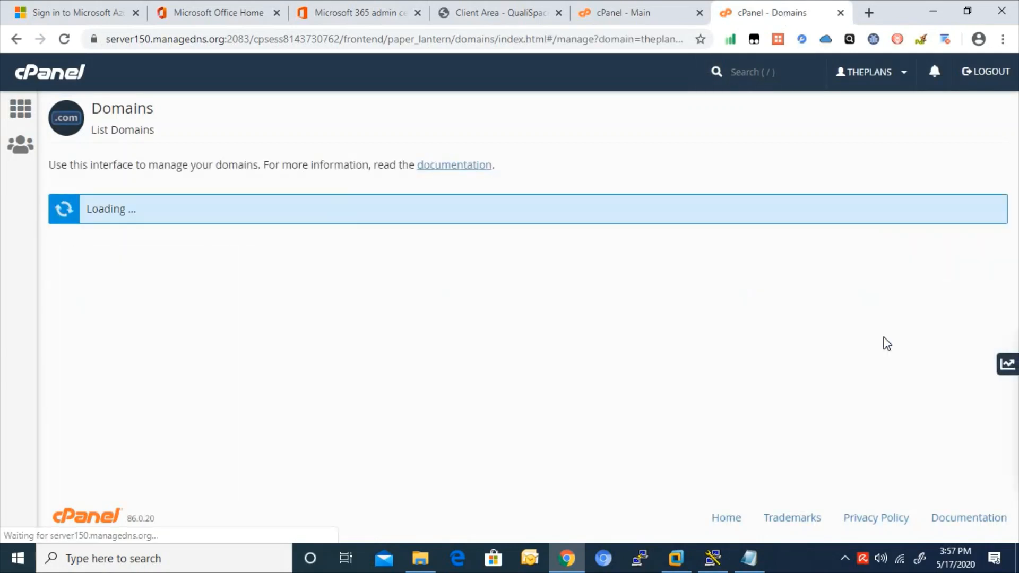
scroll(870, 340, down, 2)
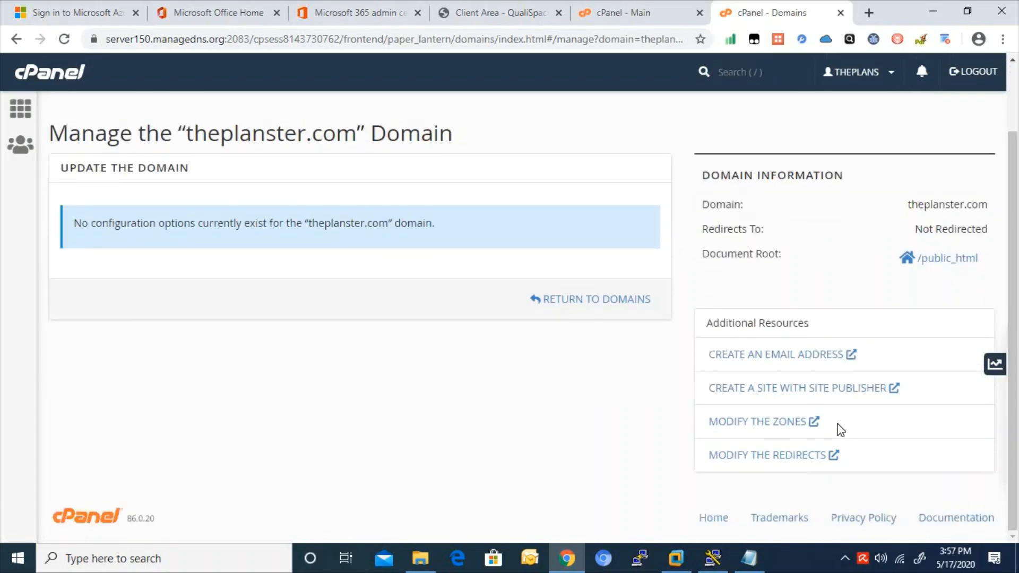
click(770, 422)
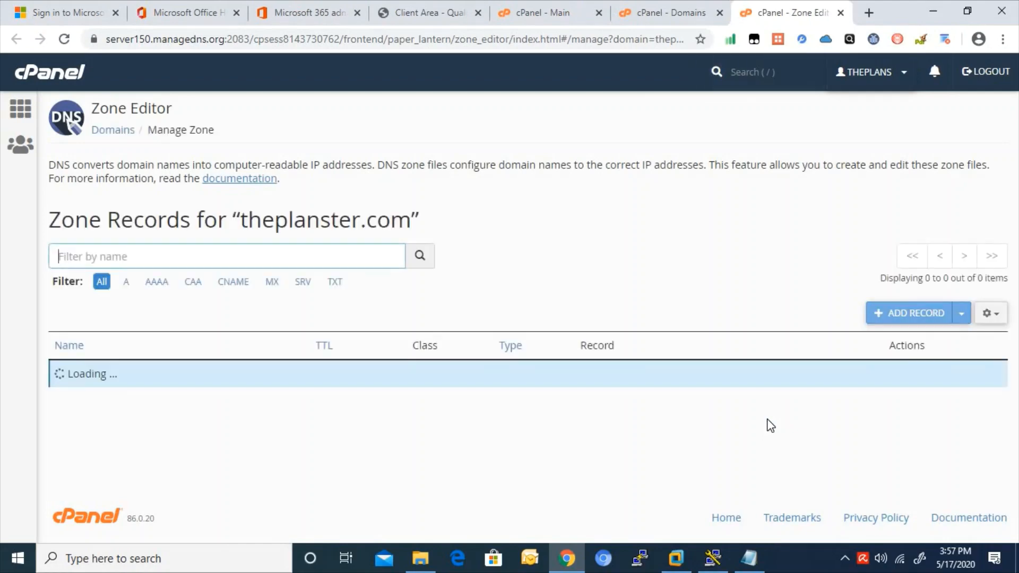
drag(1017, 246, 1015, 288)
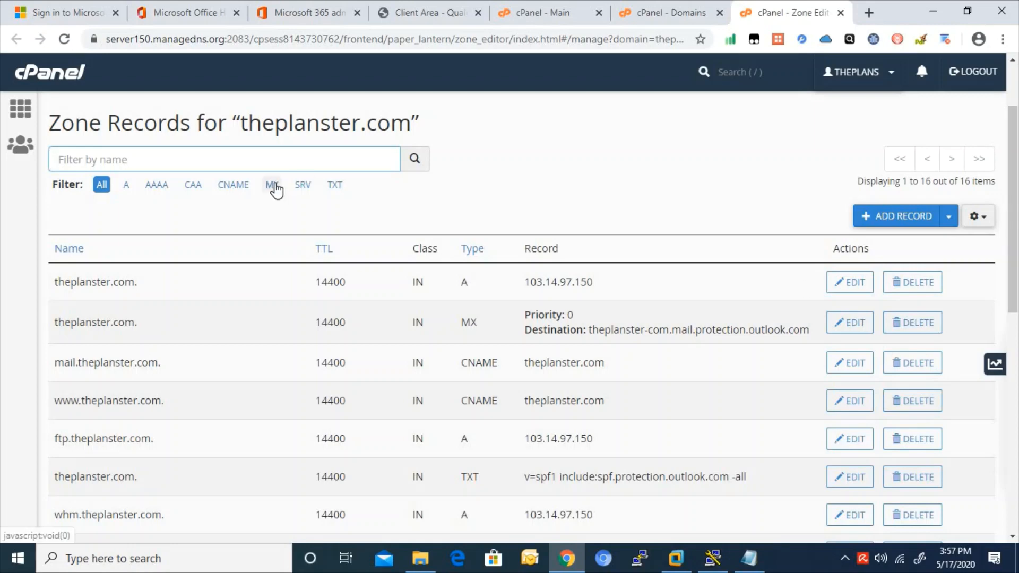
- Filter the Zone Editor to MX and compare its destination with Microsoft 365's expected MX
click(272, 186)
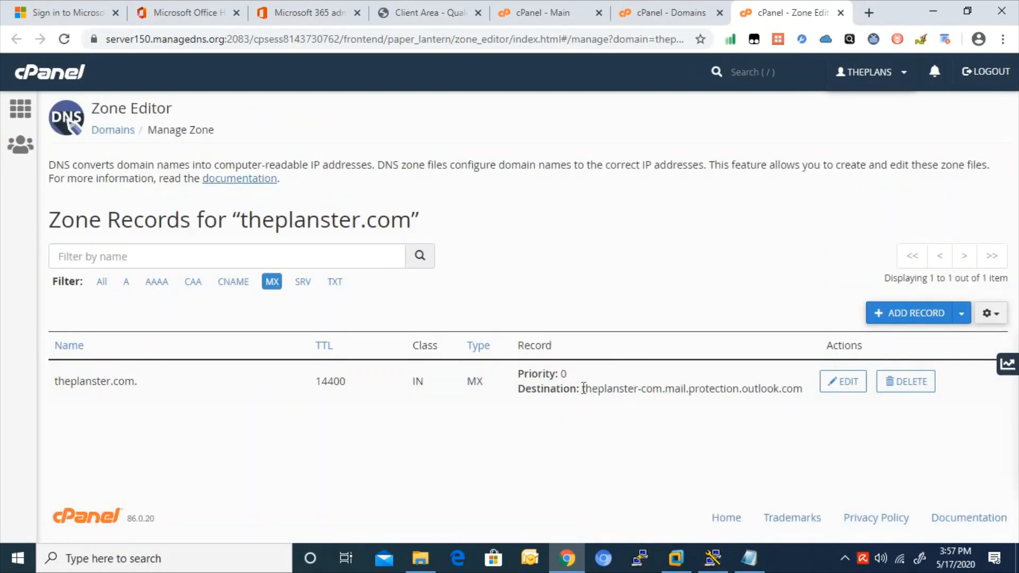
drag(583, 388, 801, 399)
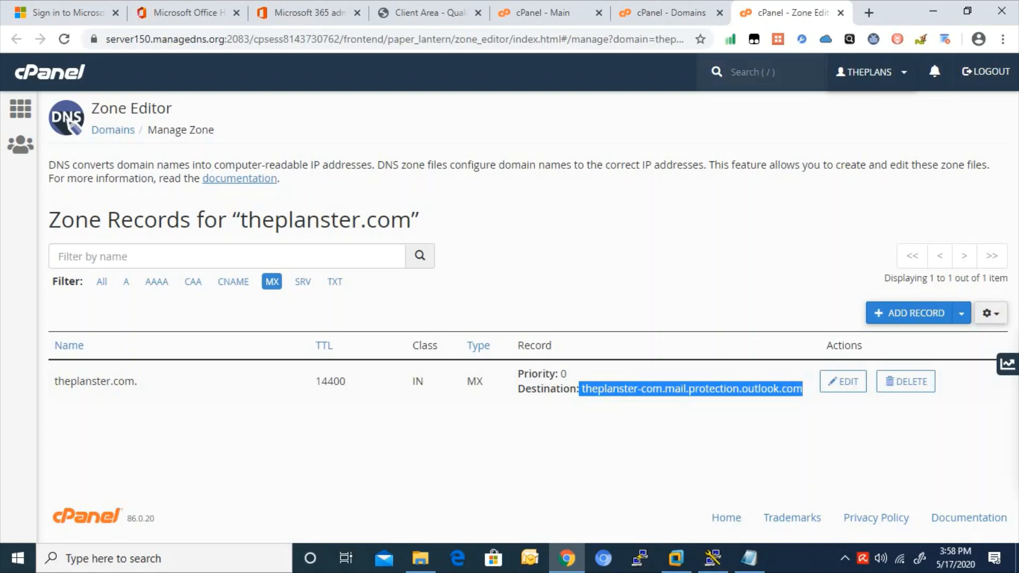
click(325, 6)
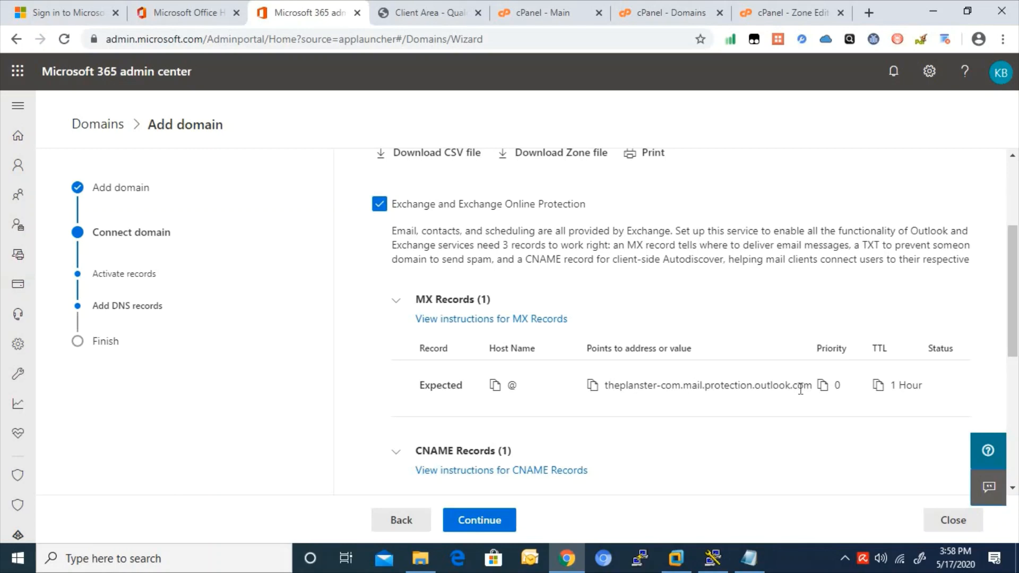
drag(1014, 314, 1015, 369)
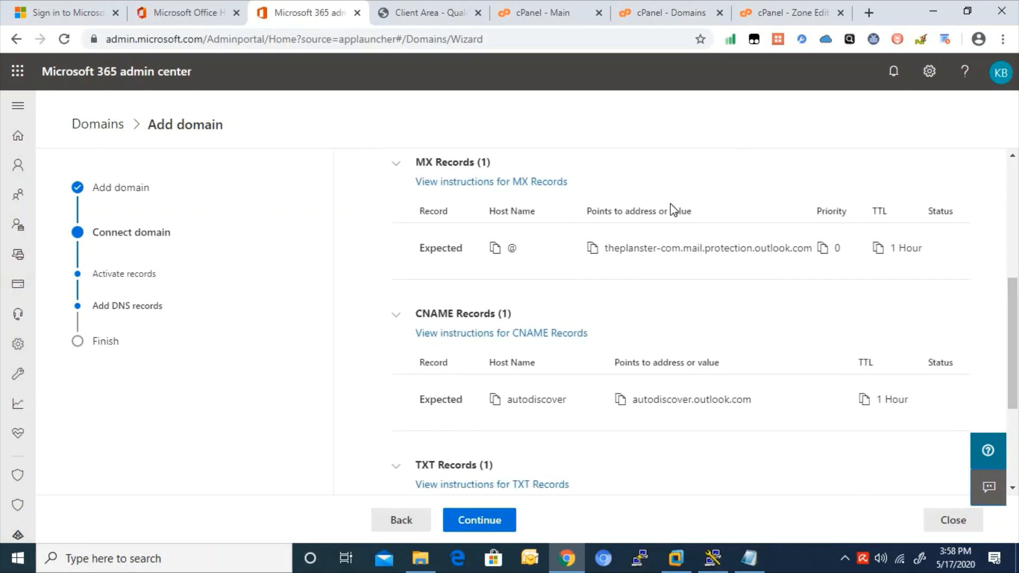
click(760, 15)
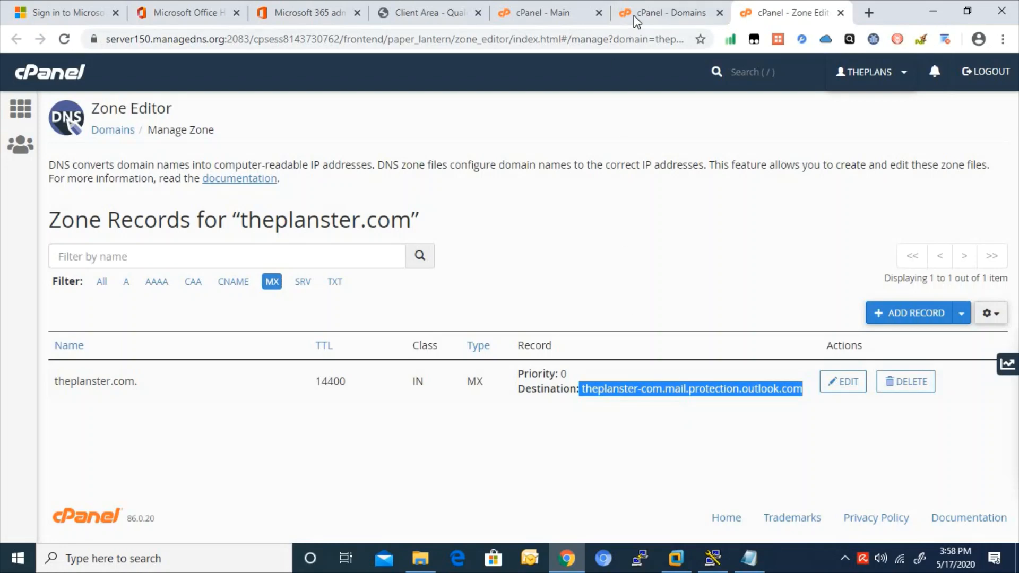
- Recheck the expected TXT records in the Microsoft 365 wizard, then return to cPanel
click(329, 6)
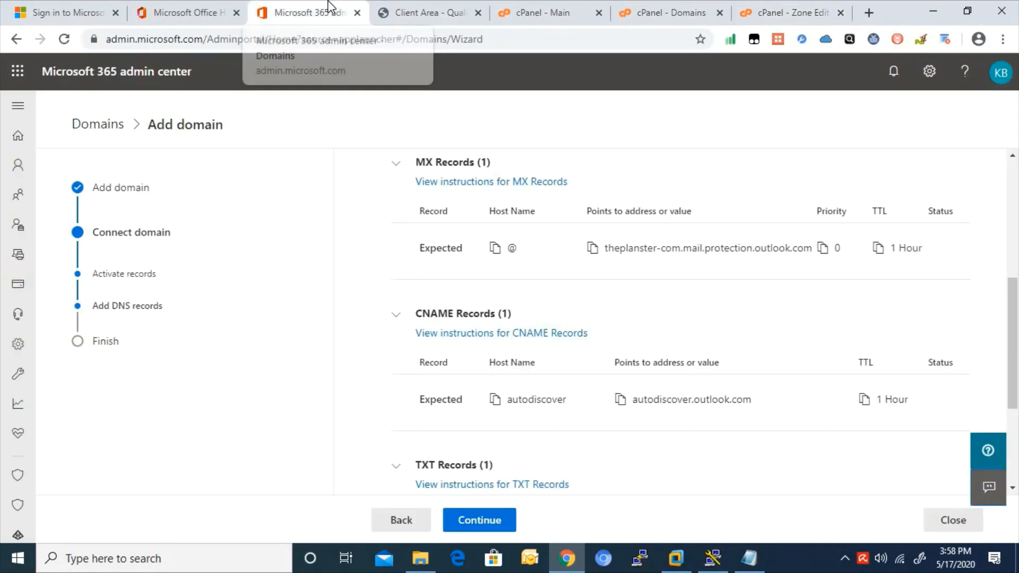
click(397, 465)
scroll(994, 406, down, 2)
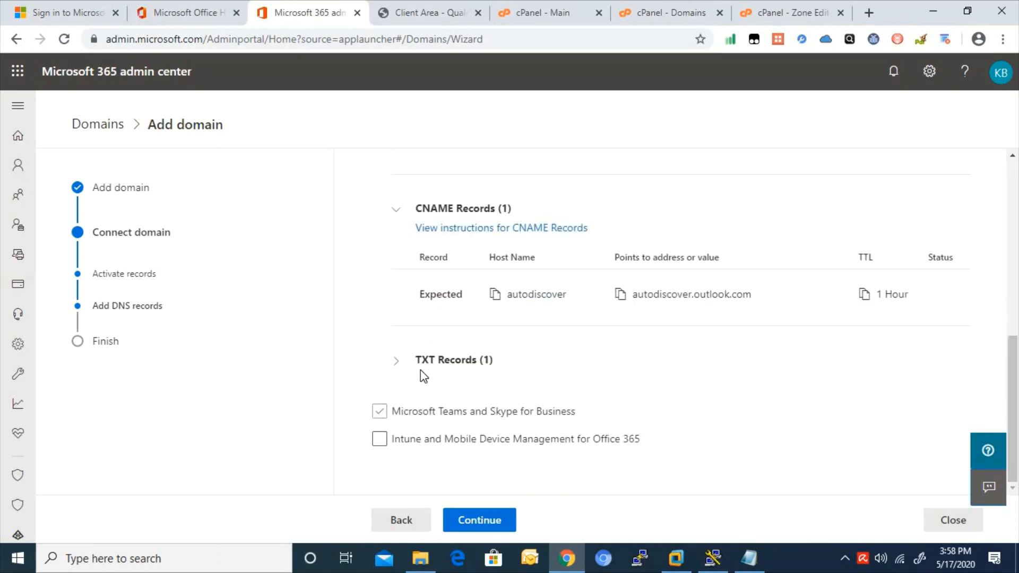
click(397, 361)
scroll(1018, 386, down, 2)
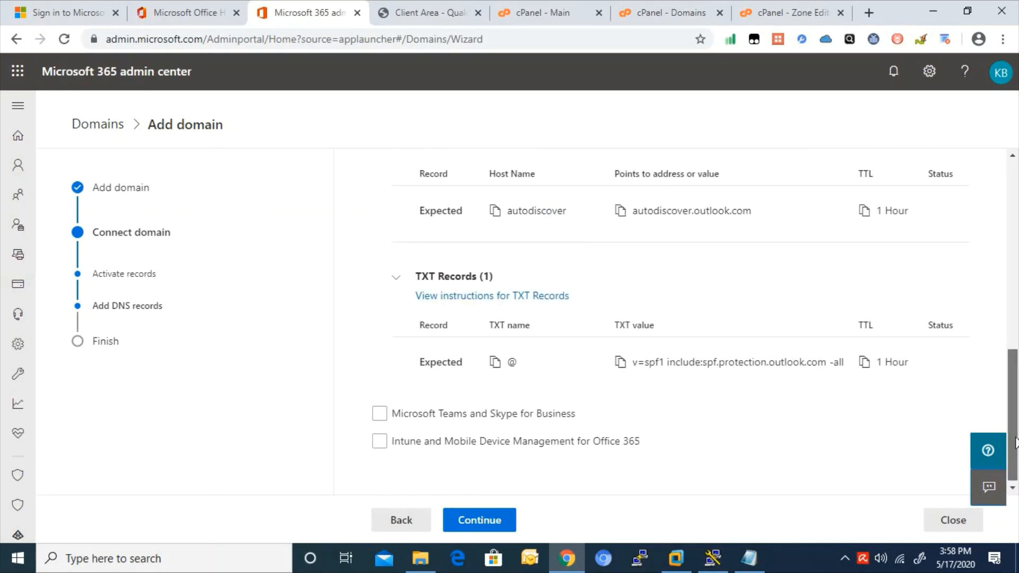
click(816, 7)
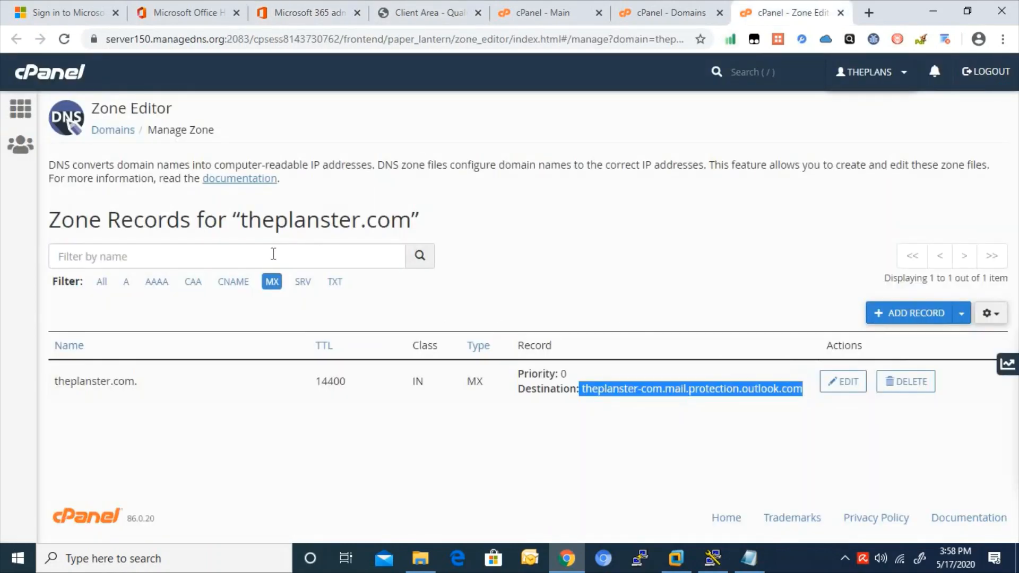
- Filter to CNAME records and compare autodiscover with Microsoft 365's expected value
click(233, 282)
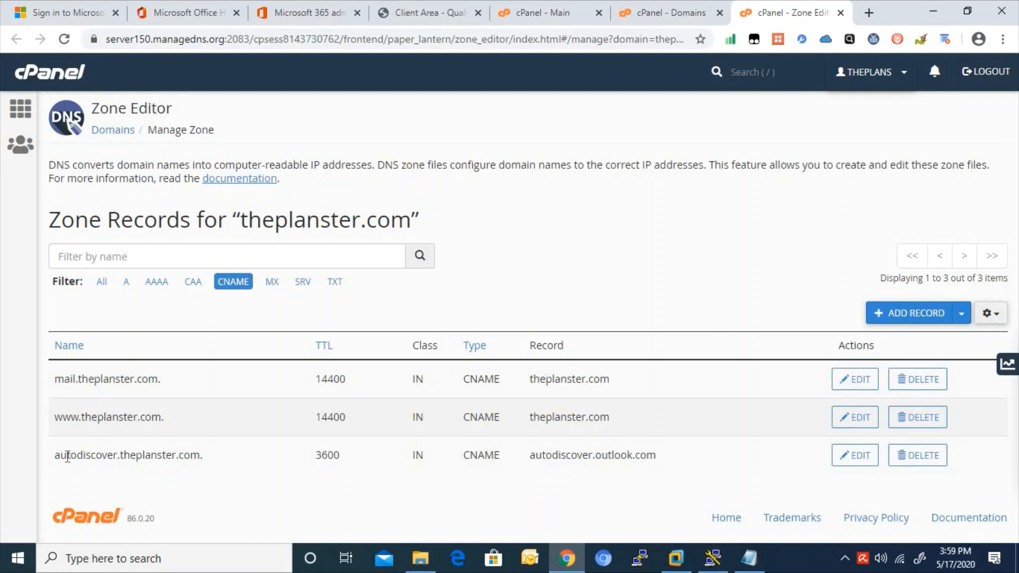
click(211, 8)
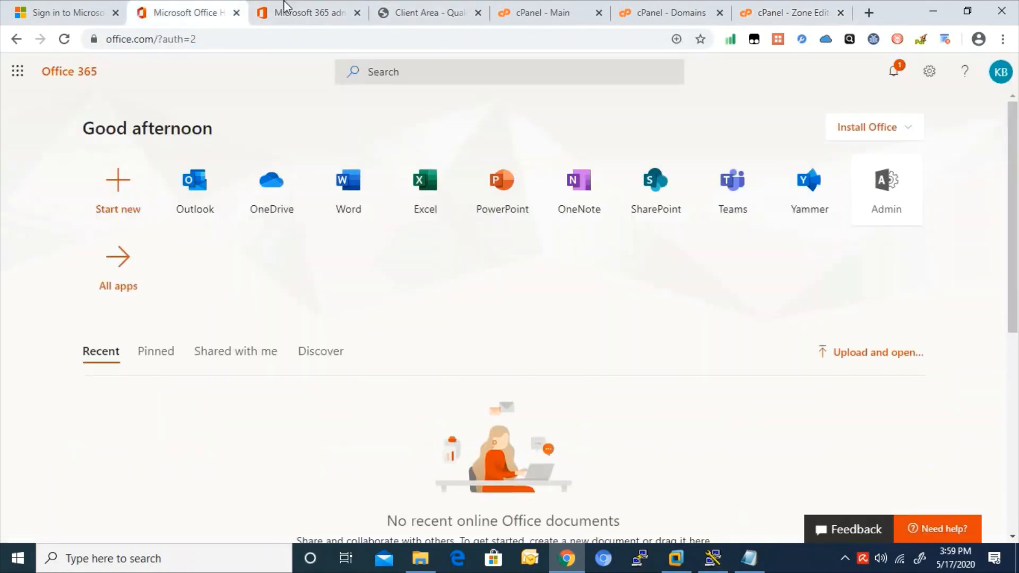
click(295, 9)
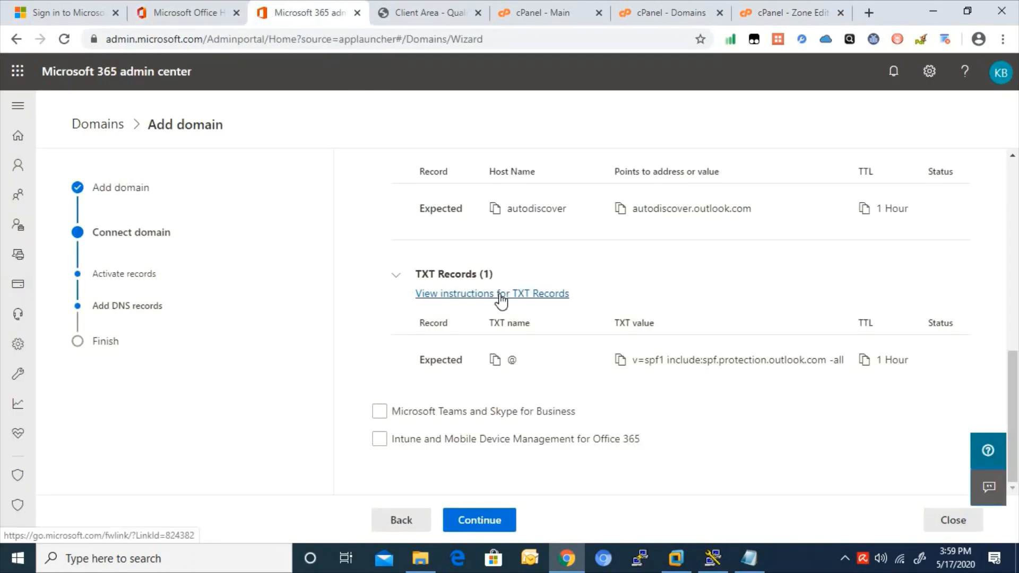
scroll(1015, 374, up, 2)
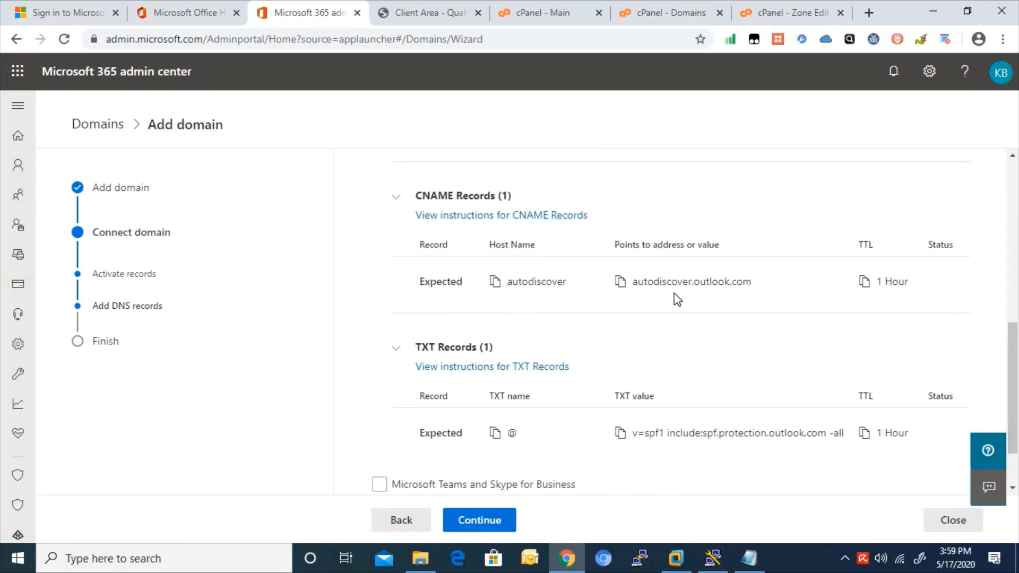
drag(635, 287, 736, 290)
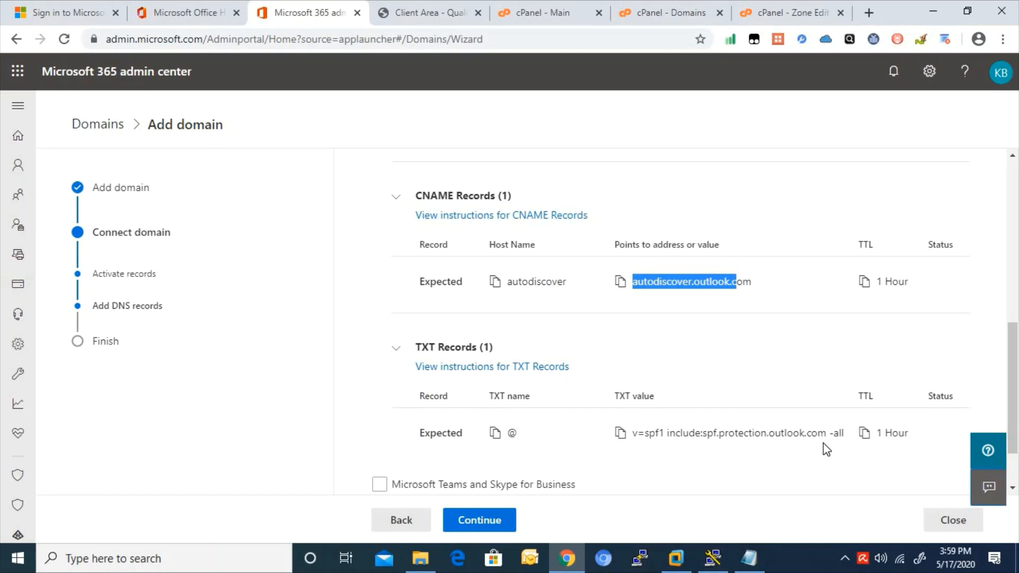
click(789, 15)
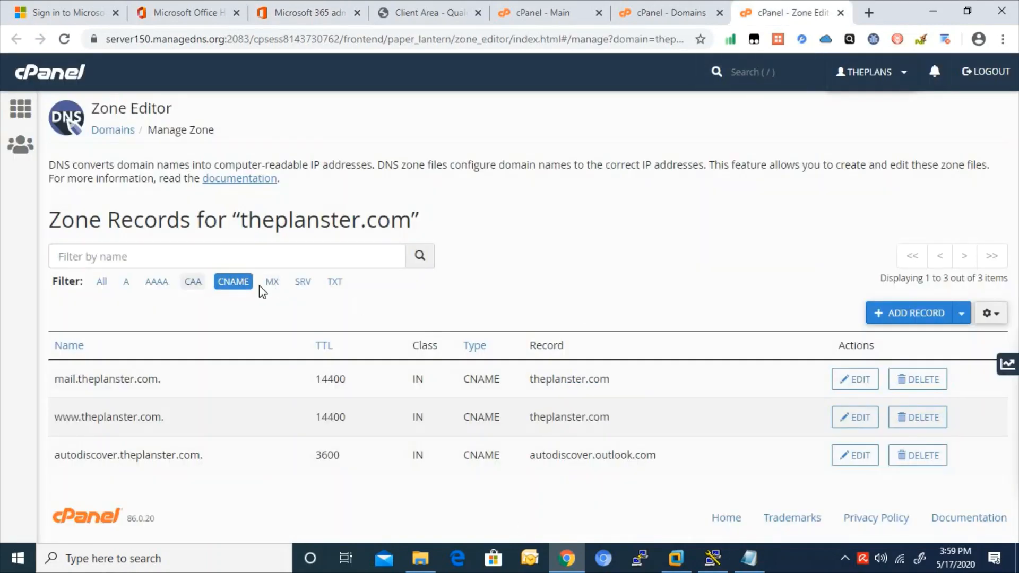
- Filter to TXT records and compare the SPF entry with v=spf1 include:spf.protection.outlook.com -all
click(335, 282)
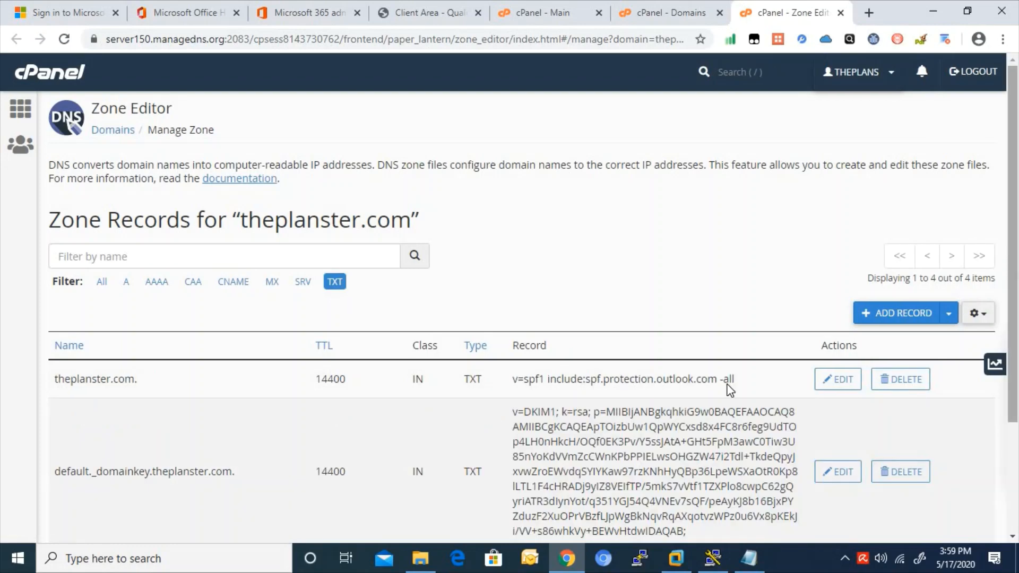
drag(761, 378, 237, 382)
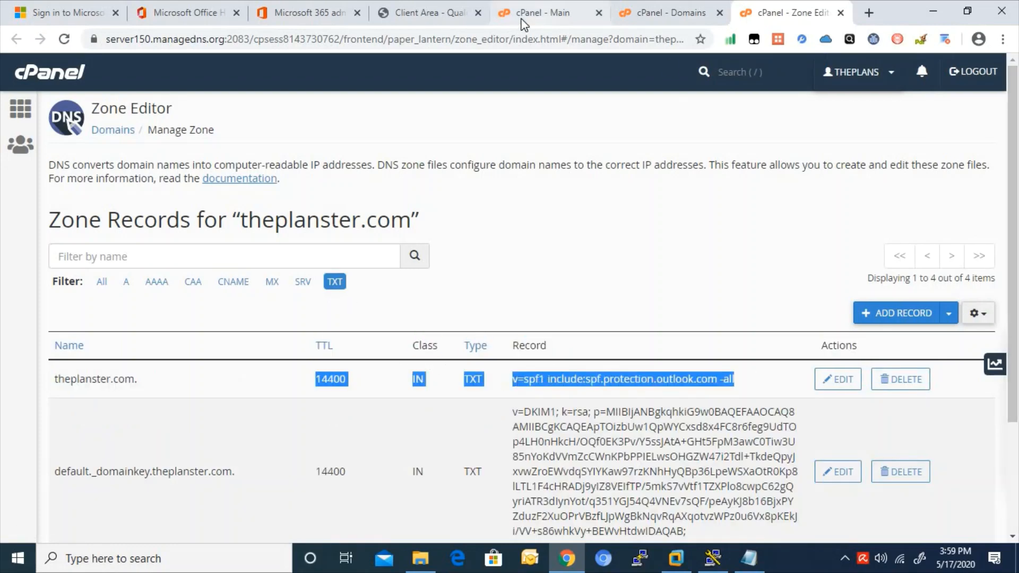
click(203, 10)
click(321, 1)
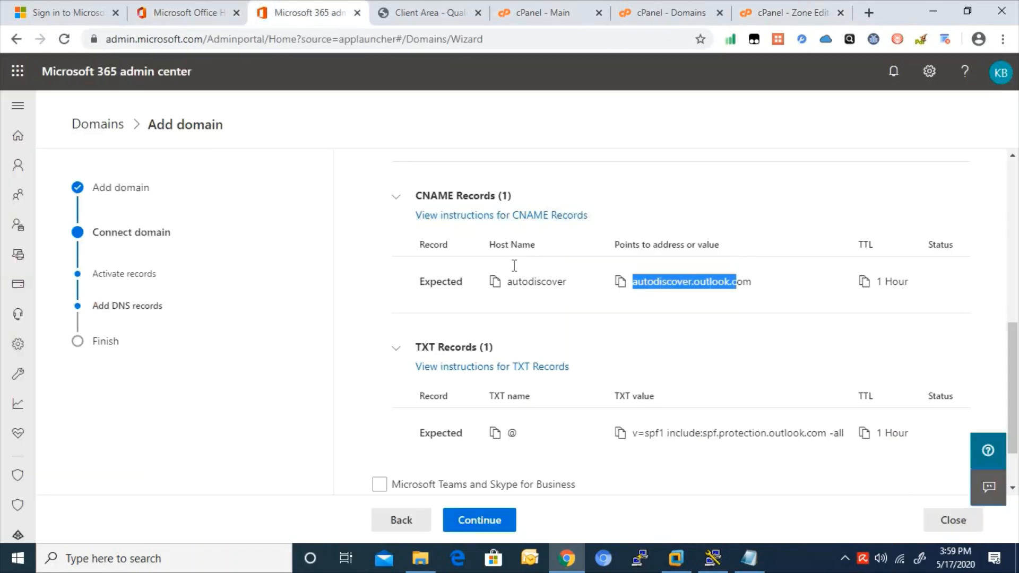
drag(1013, 377, 993, 336)
click(791, 14)
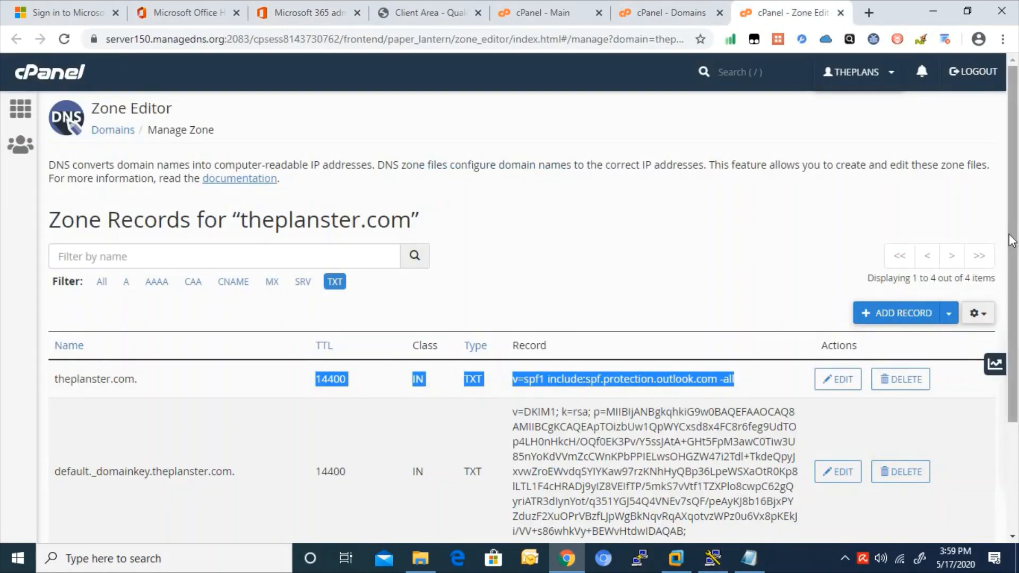
- Return to the theplanster.com Add domain wizard and continue so DNS records verify and setup completes
scroll(1014, 284, down, 3)
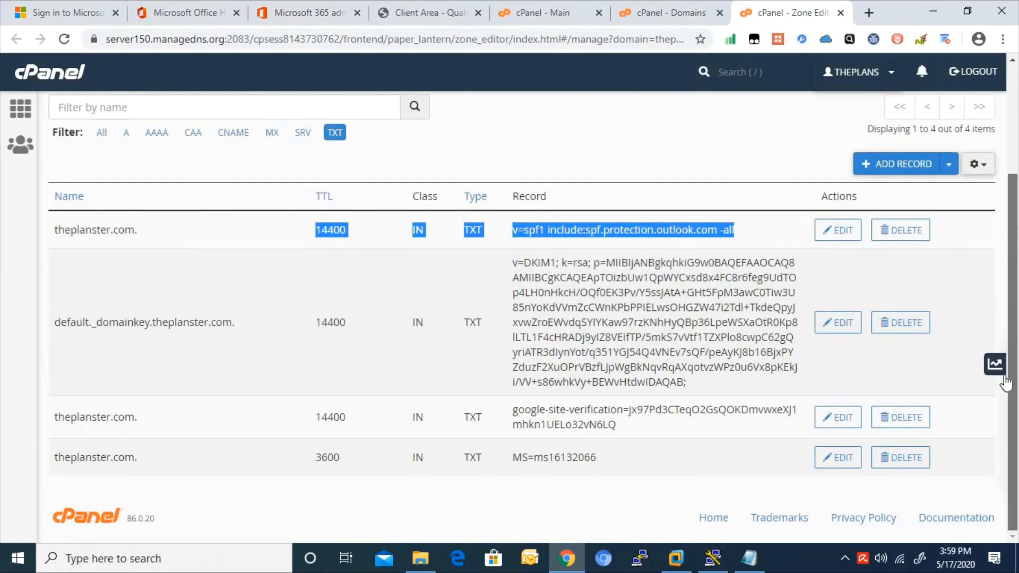
click(317, 13)
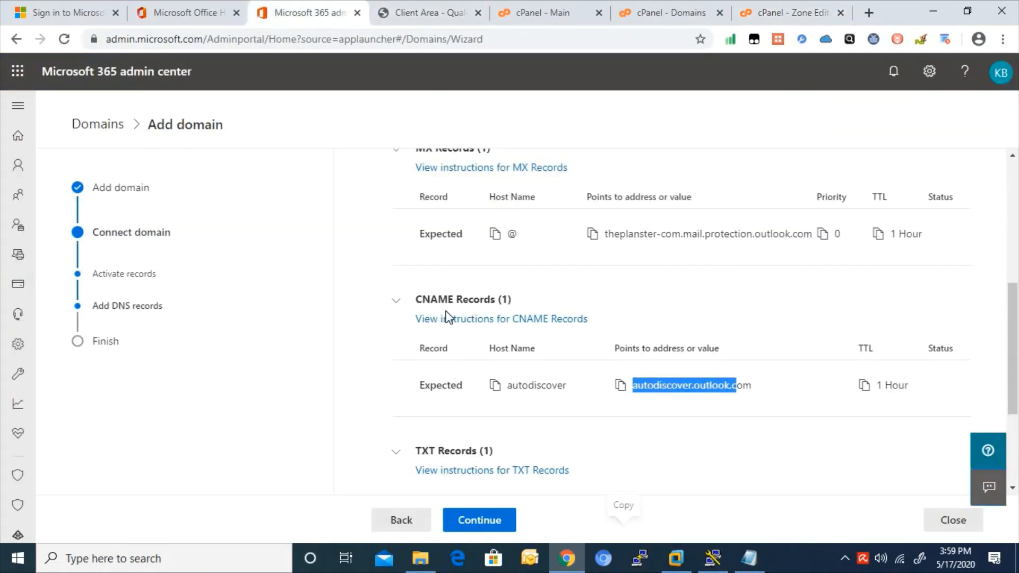
click(494, 520)
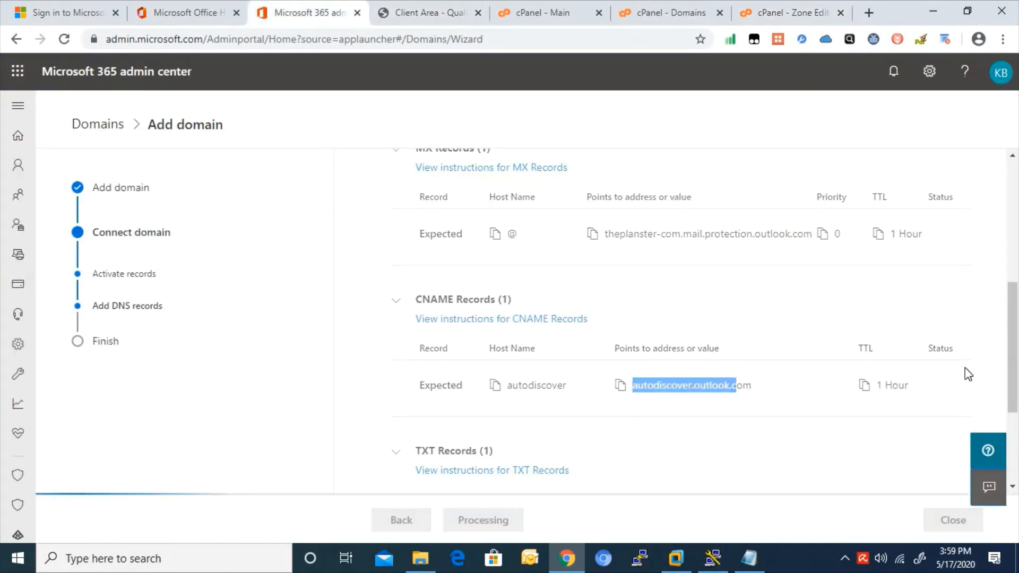
scroll(1017, 386, down, 1)
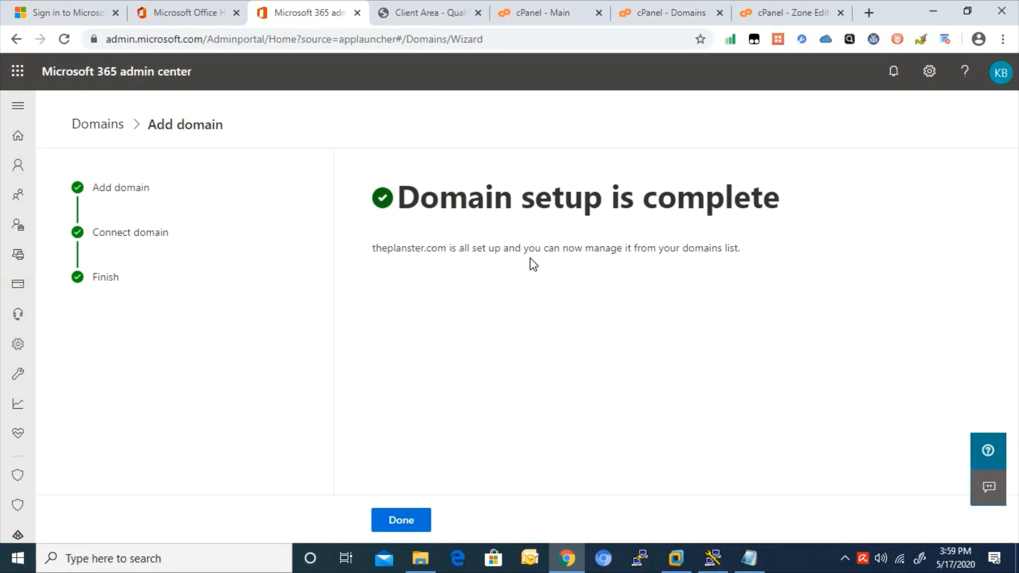
- Finish the wizard and review the Domains list showing theplanster.com as the Healthy default domain
click(401, 521)
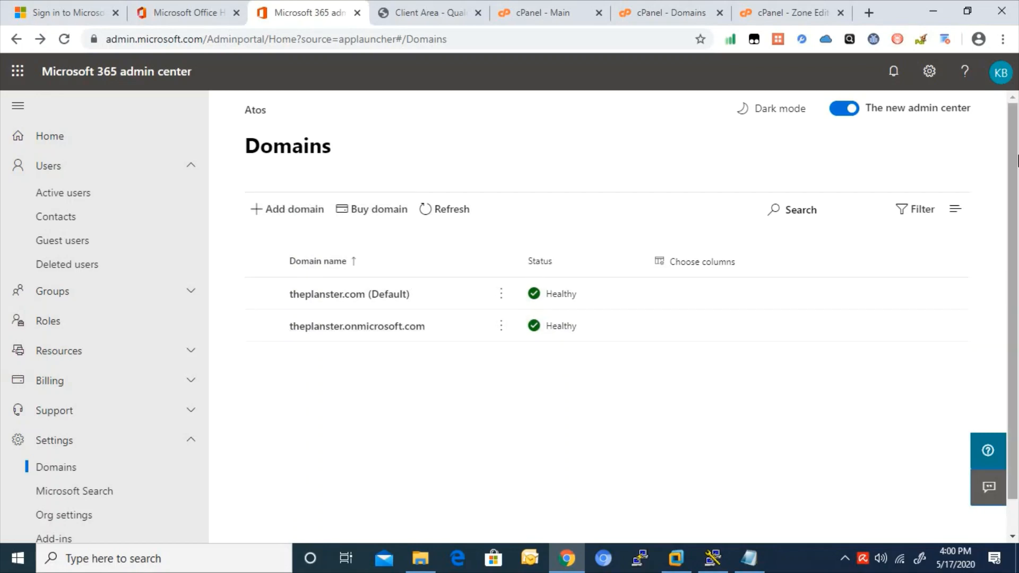
scroll(1014, 291, down, 1)
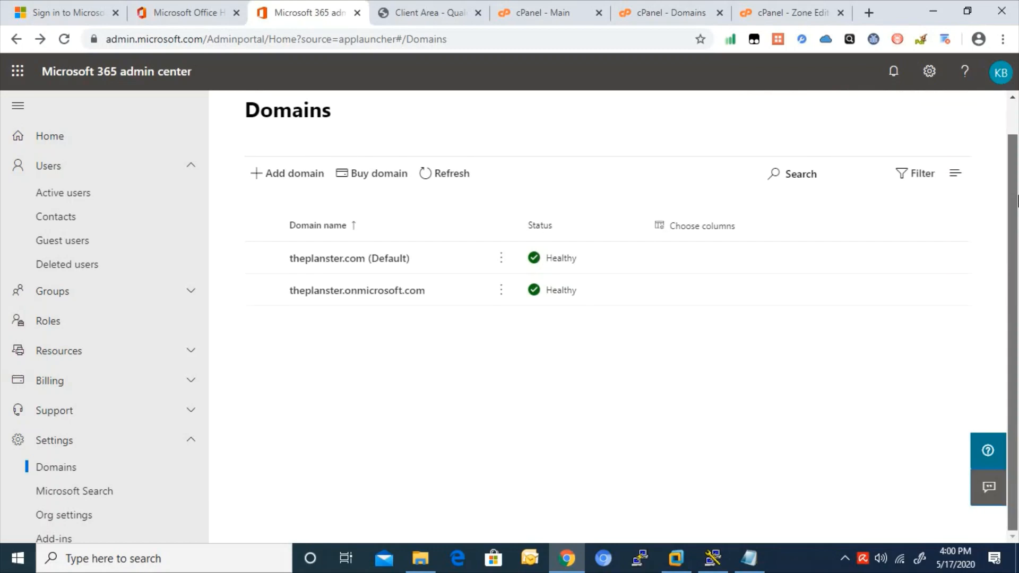
scroll(1011, 227, up, 1)
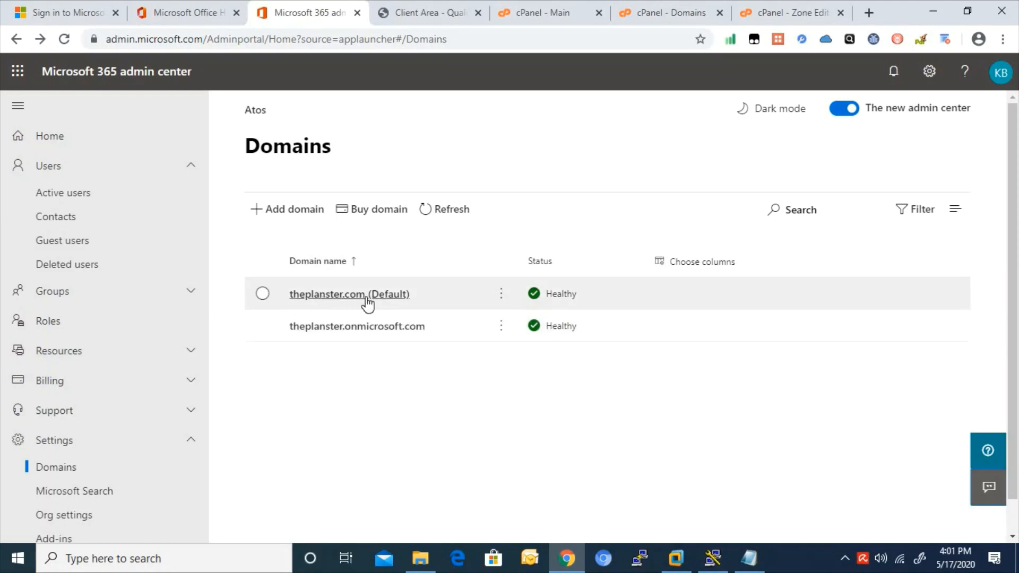
drag(367, 298, 286, 300)
click(291, 305)
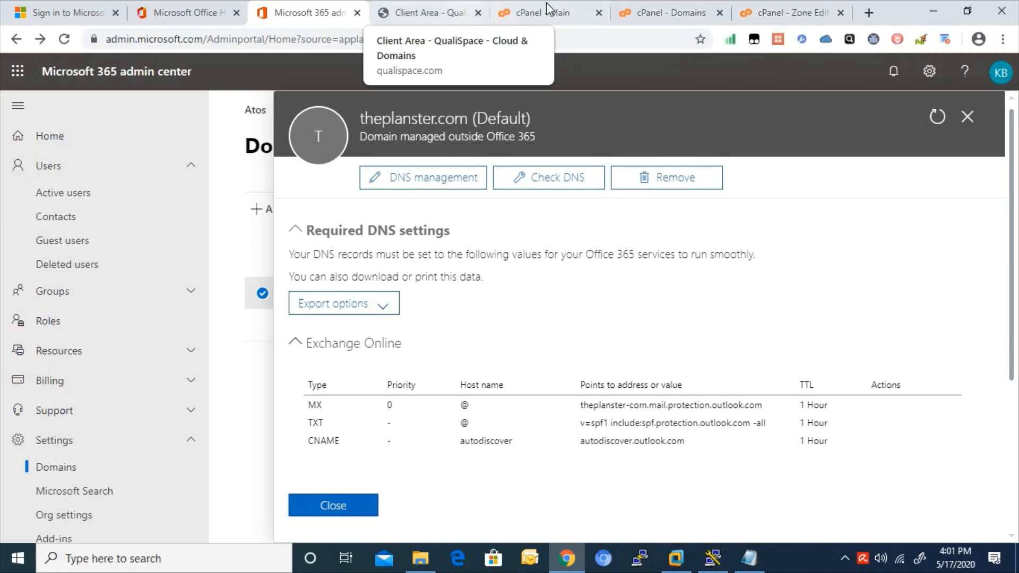
click(207, 11)
click(295, 11)
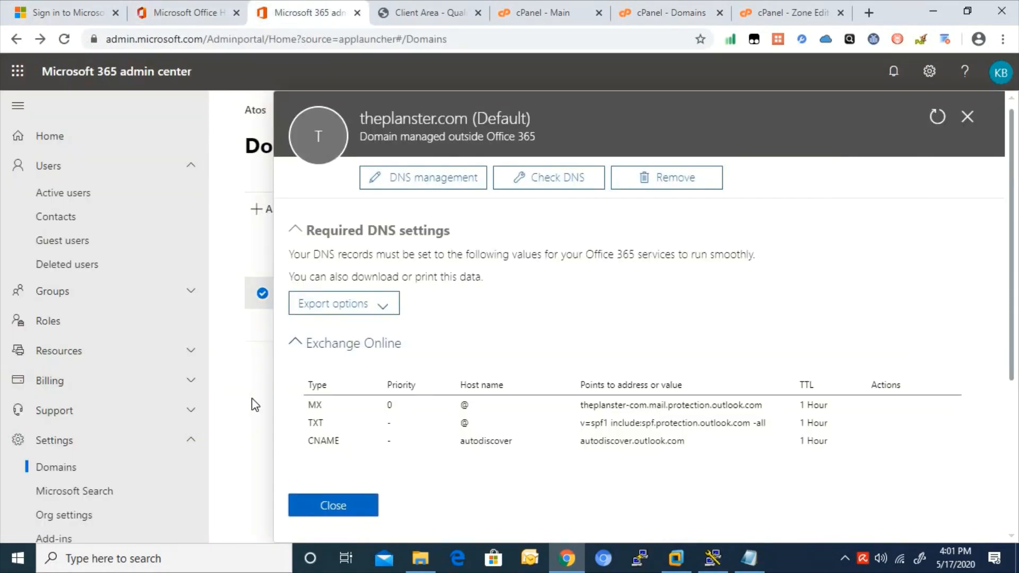
click(254, 403)
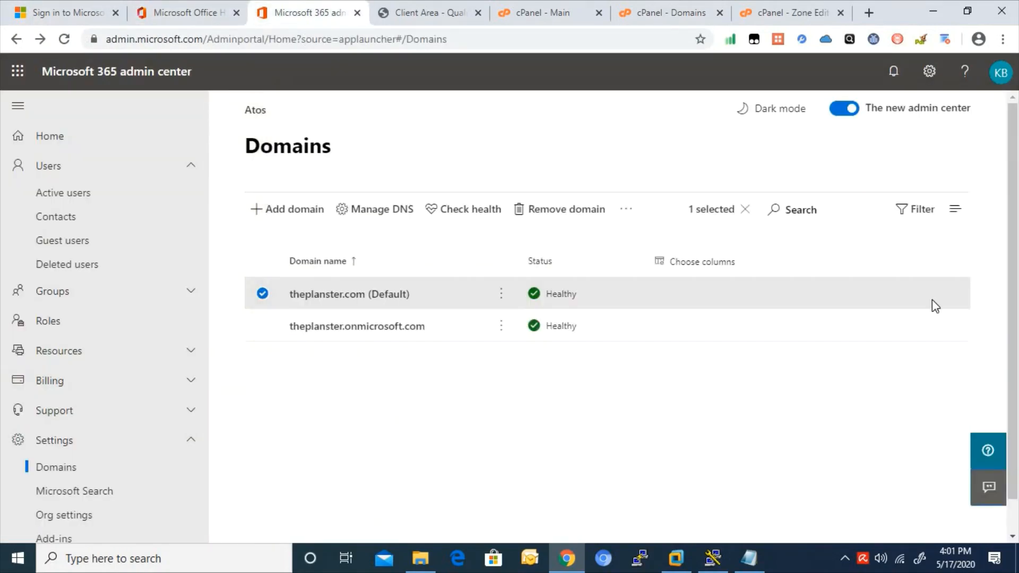
- Open Users > Active users and scroll through the tenant's users and their licences
click(87, 205)
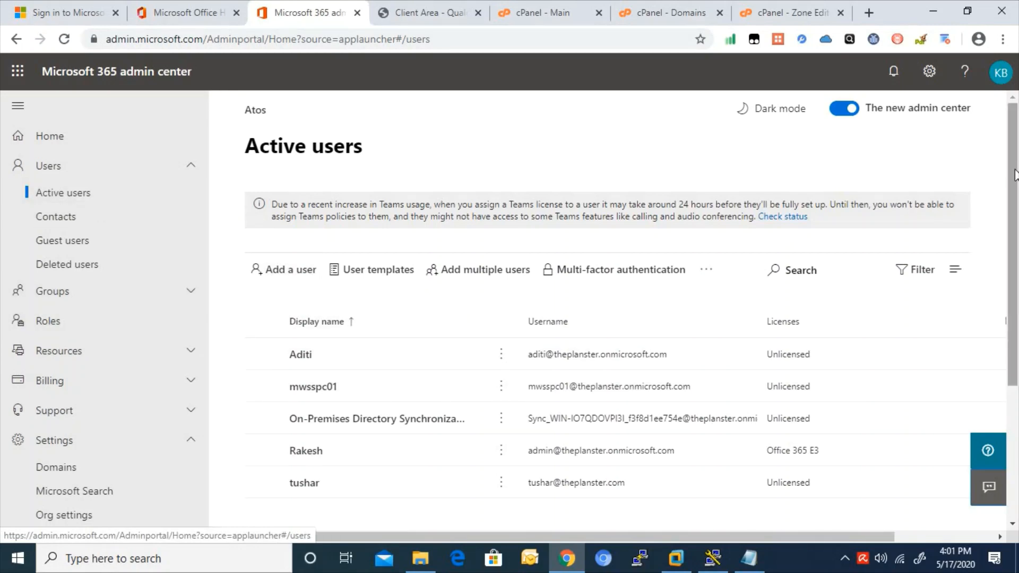
drag(1014, 164, 990, 190)
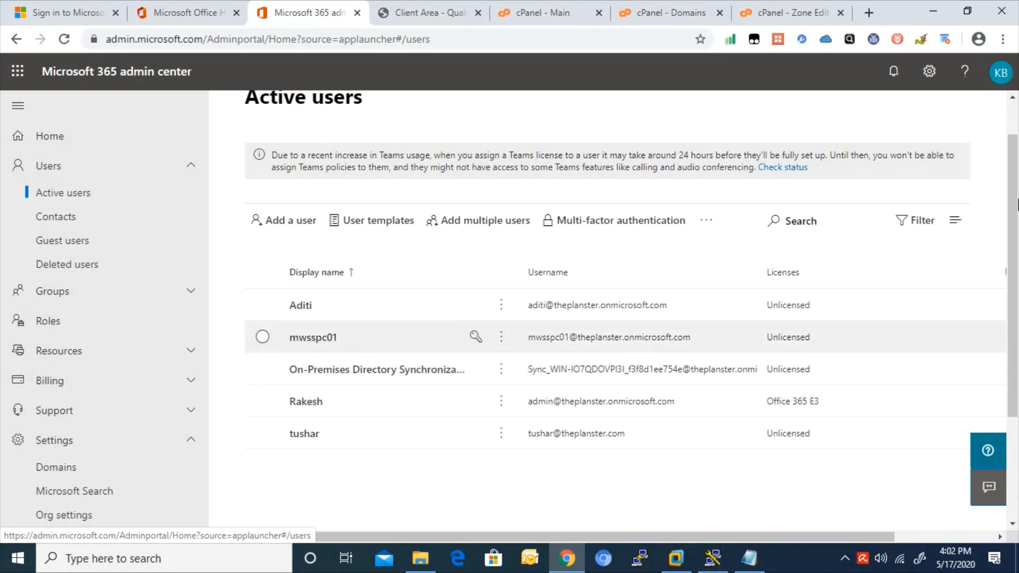
drag(1013, 294, 1015, 244)
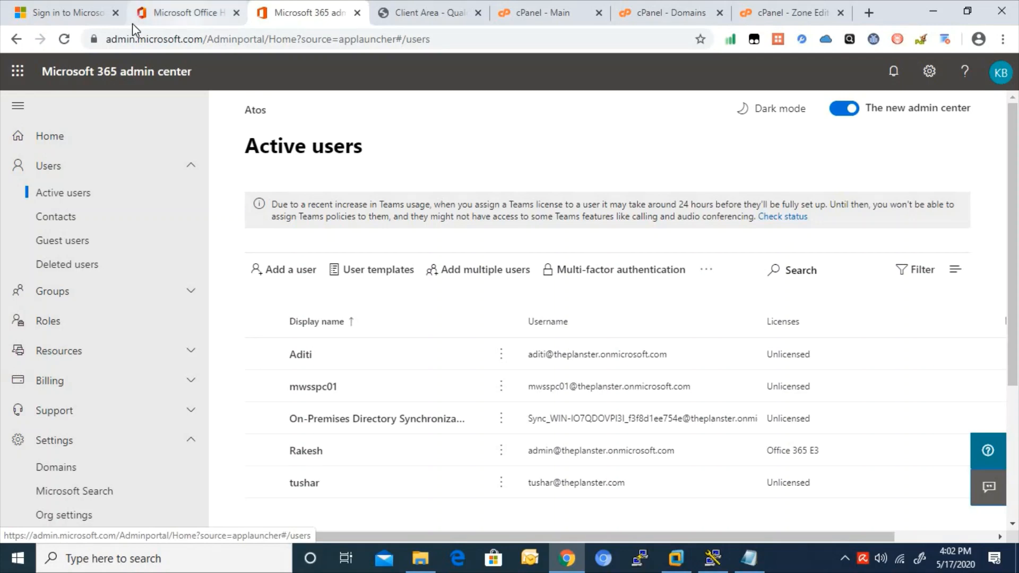
click(86, 19)
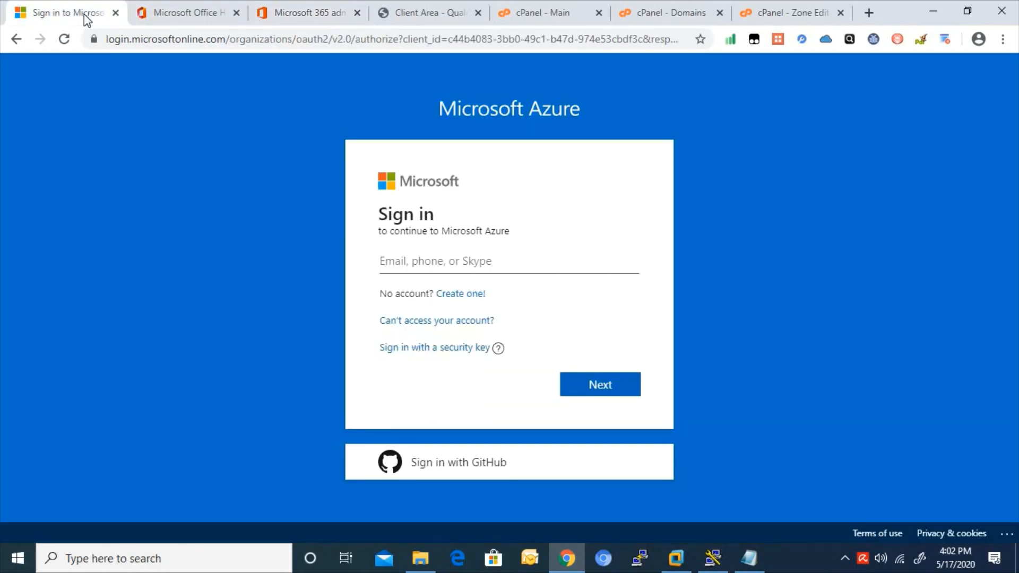
- Close the stale Azure sign-in tab and load portal.azure.com in a new first-position tab
click(444, 259)
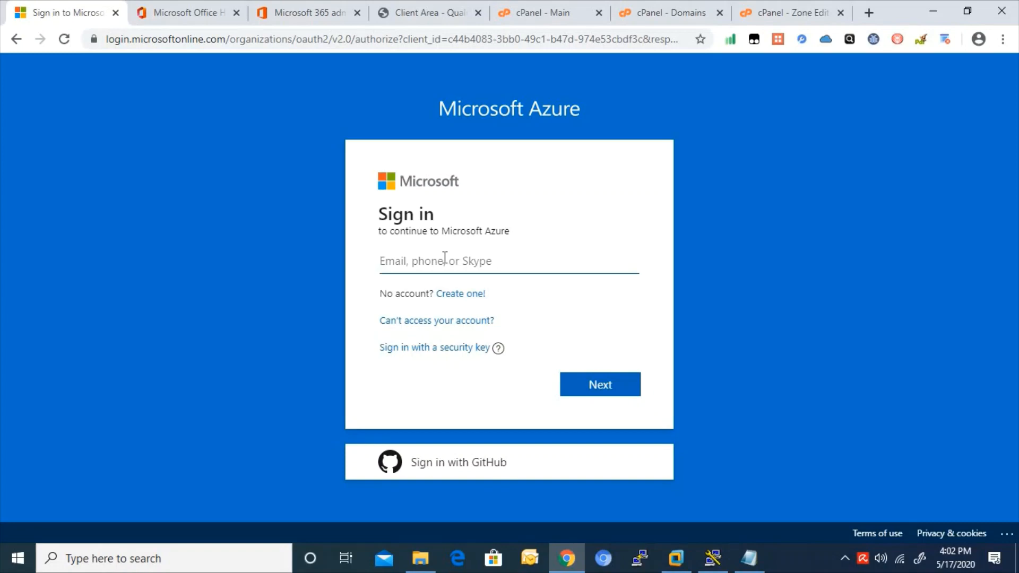
click(251, 41)
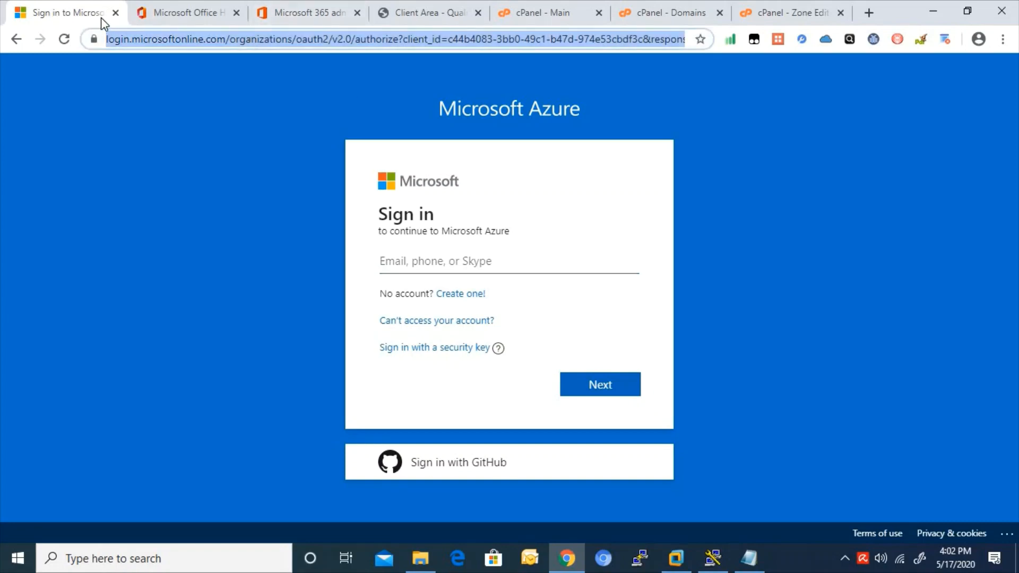
click(115, 12)
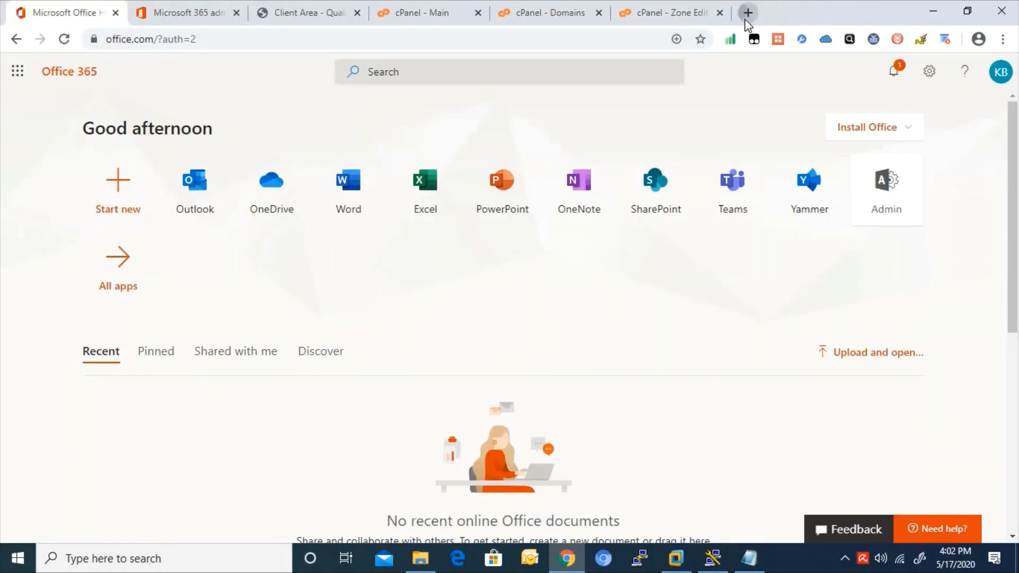
click(745, 13)
drag(746, 13, 44, 22)
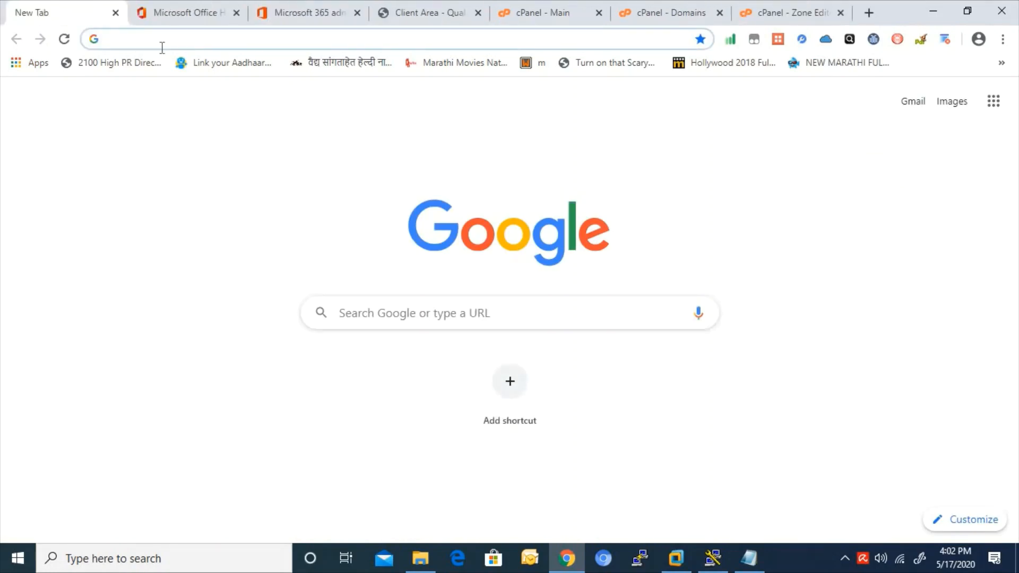
text(por)
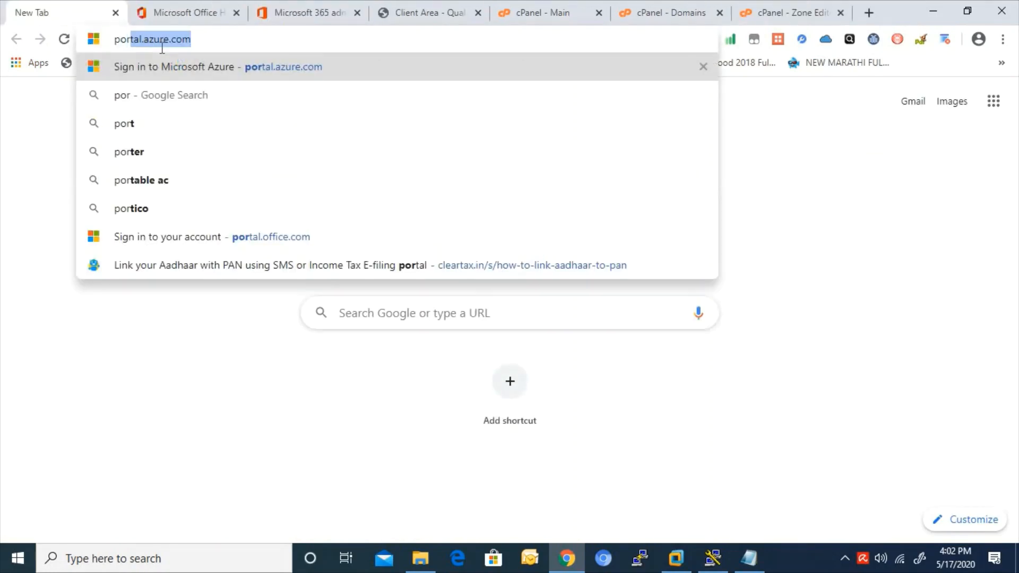
key(Return)
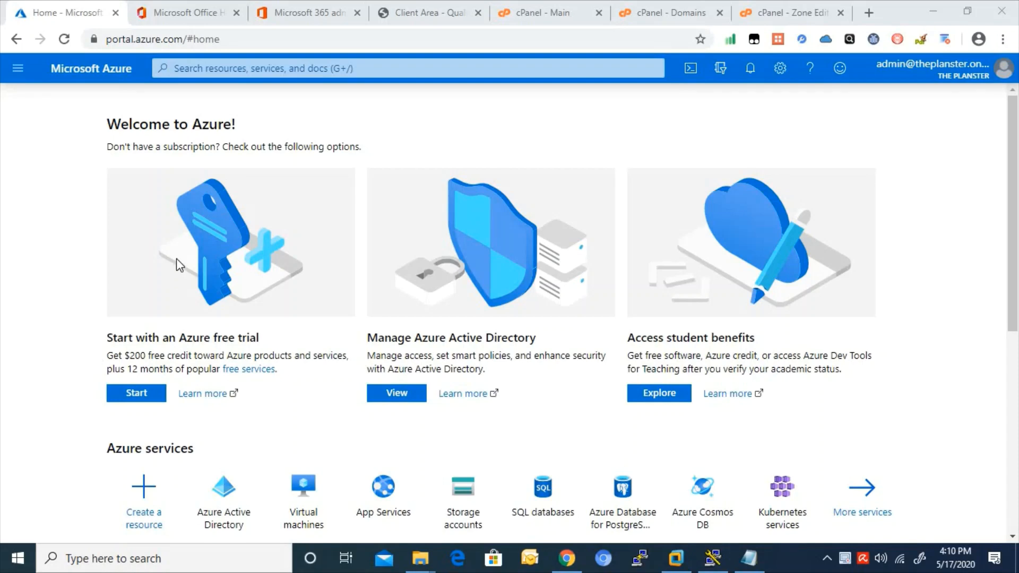
- Check which admin account is signed into the Azure portal, then show the services sidebar
click(317, 17)
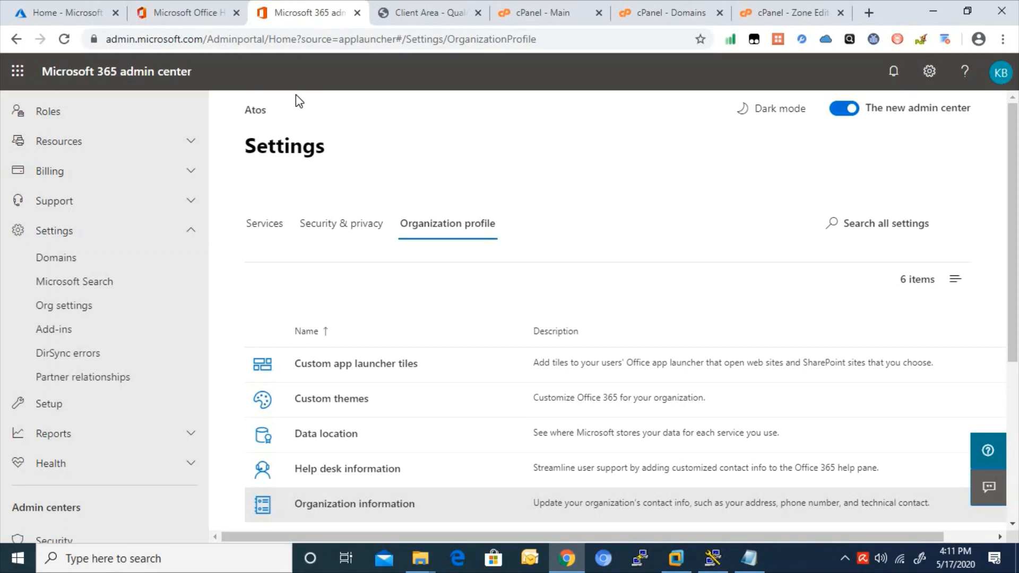
click(27, 25)
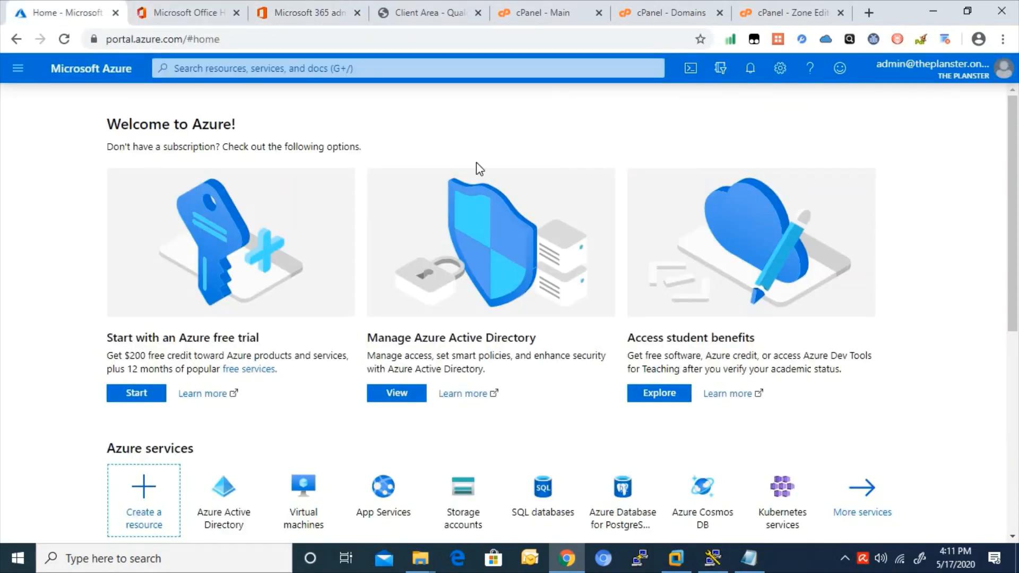
click(941, 75)
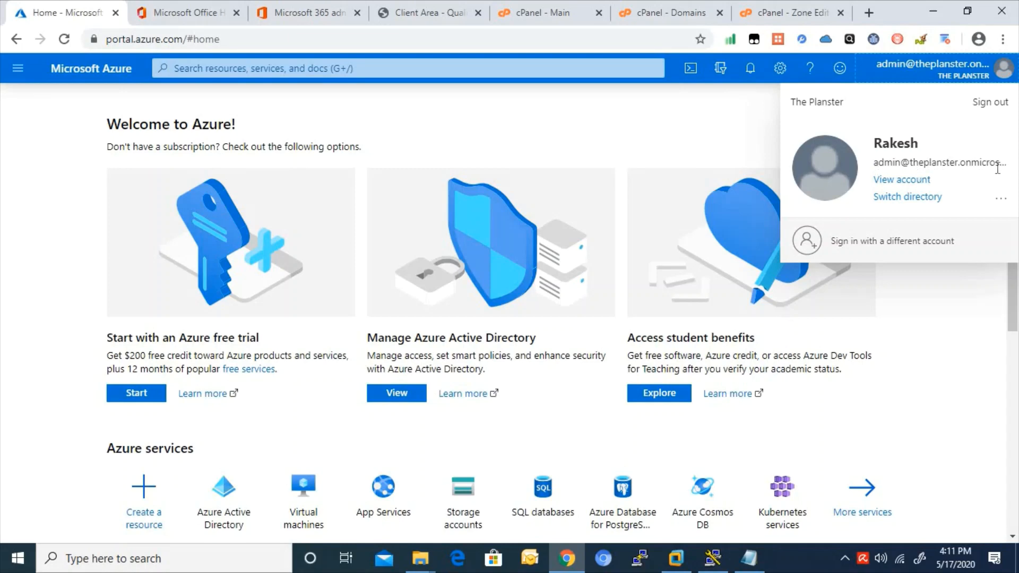
click(18, 68)
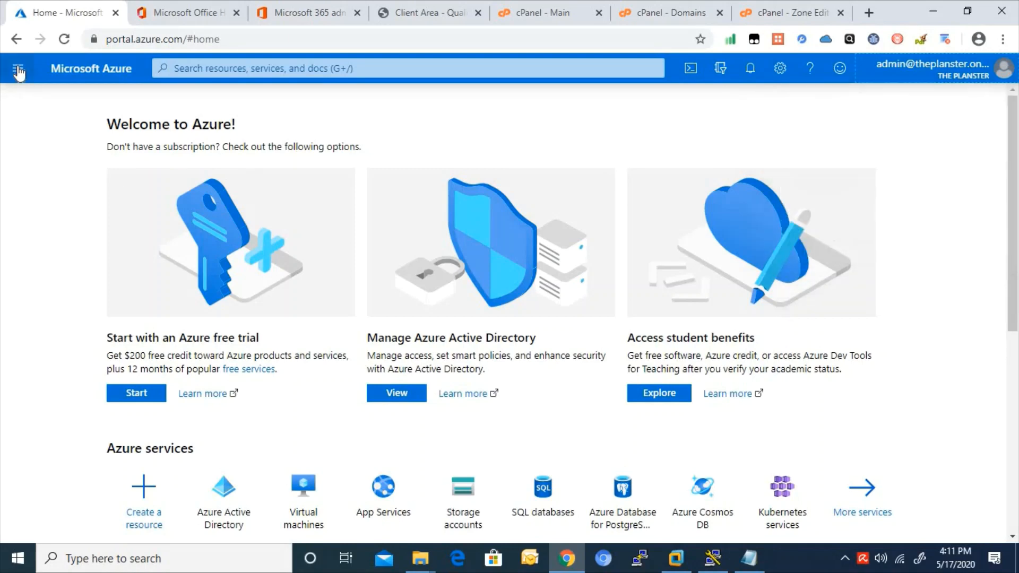
click(18, 68)
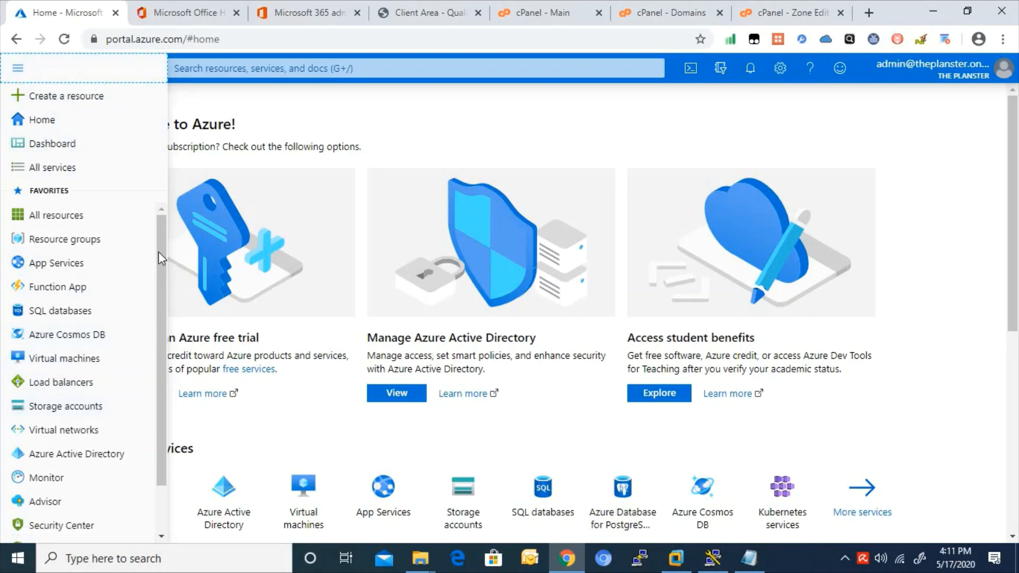
drag(159, 253, 163, 320)
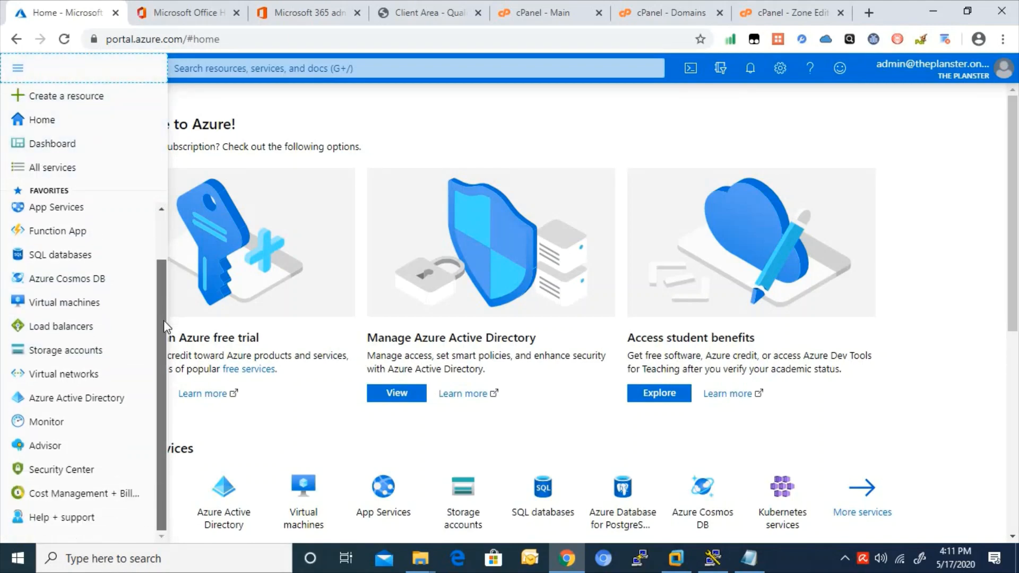
- Open Azure Active Directory's Users list for The Planster, then return to Microsoft 365 admin center
click(68, 397)
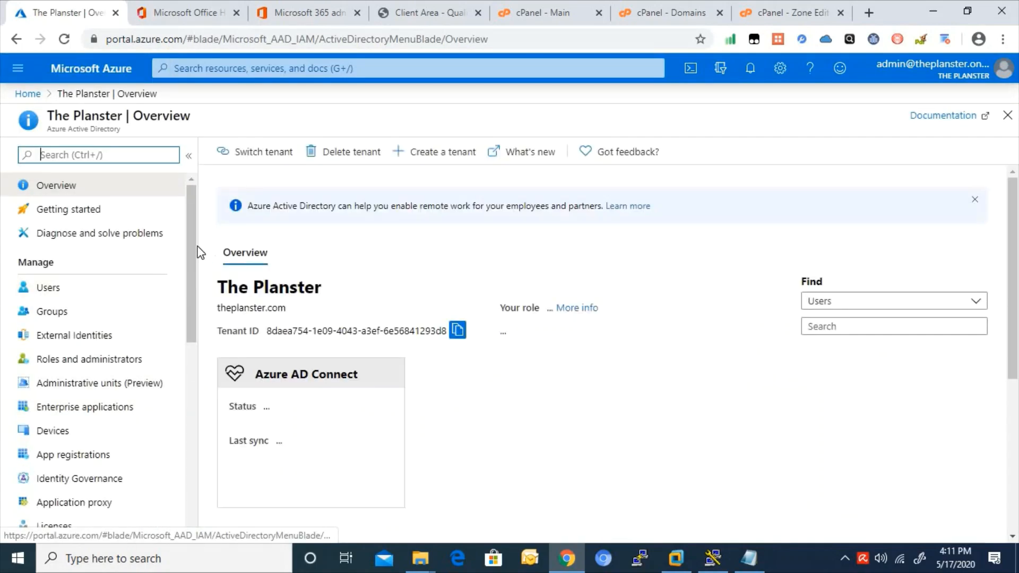
drag(191, 250, 220, 245)
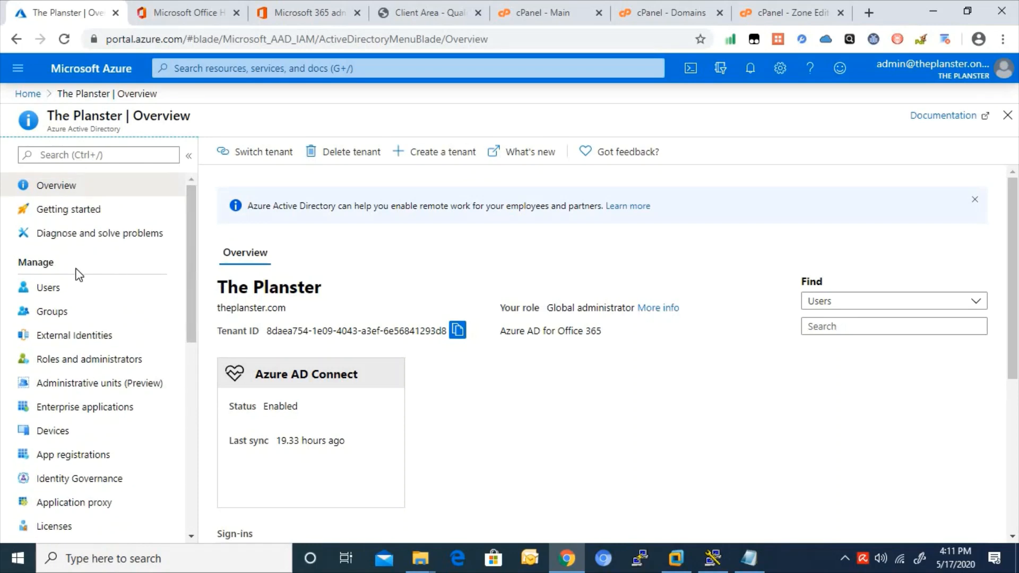
click(58, 290)
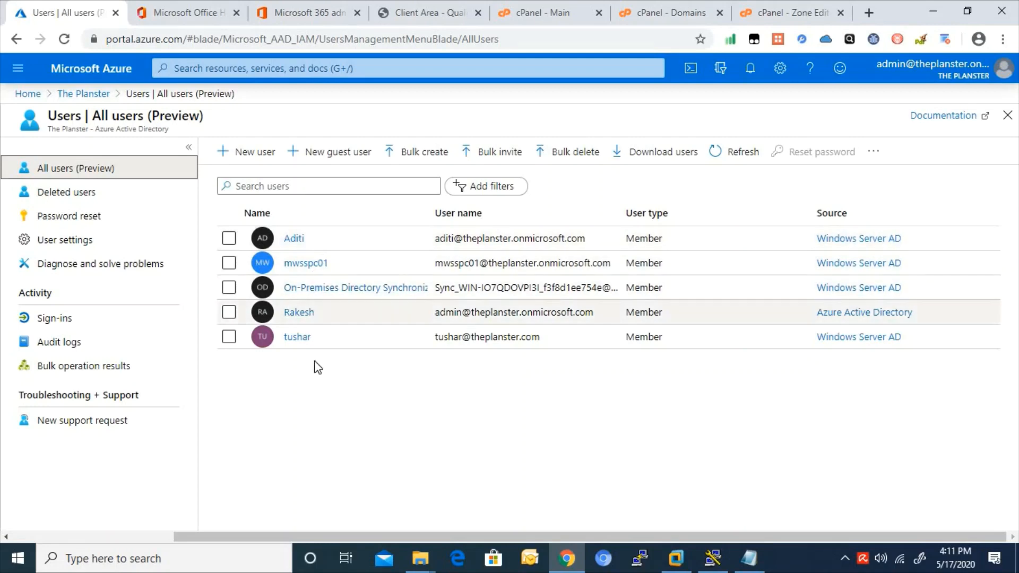
click(307, 14)
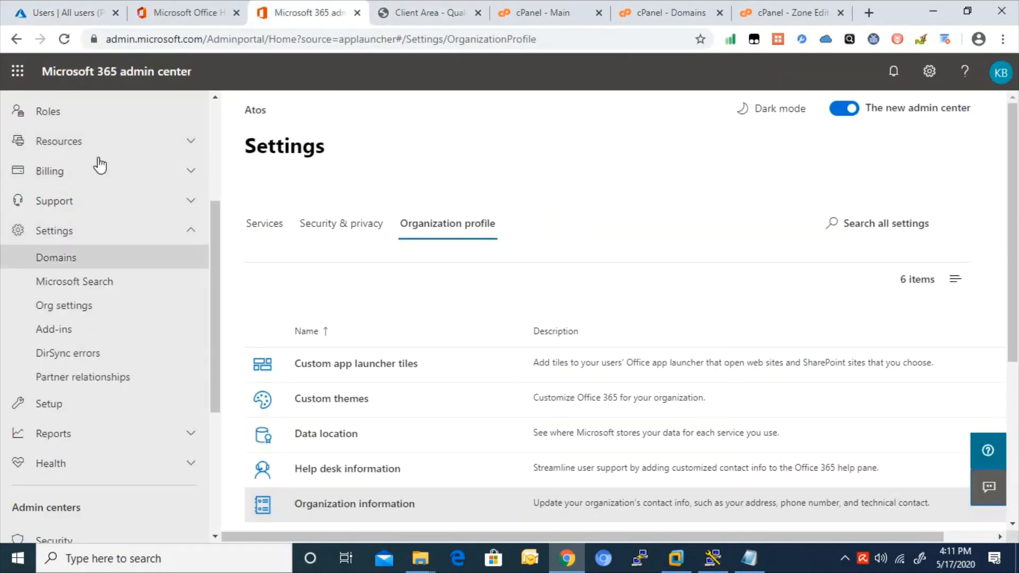
- Compare the Microsoft 365 Active users list against Azure's All users list of five accounts
drag(212, 237, 200, 100)
click(74, 195)
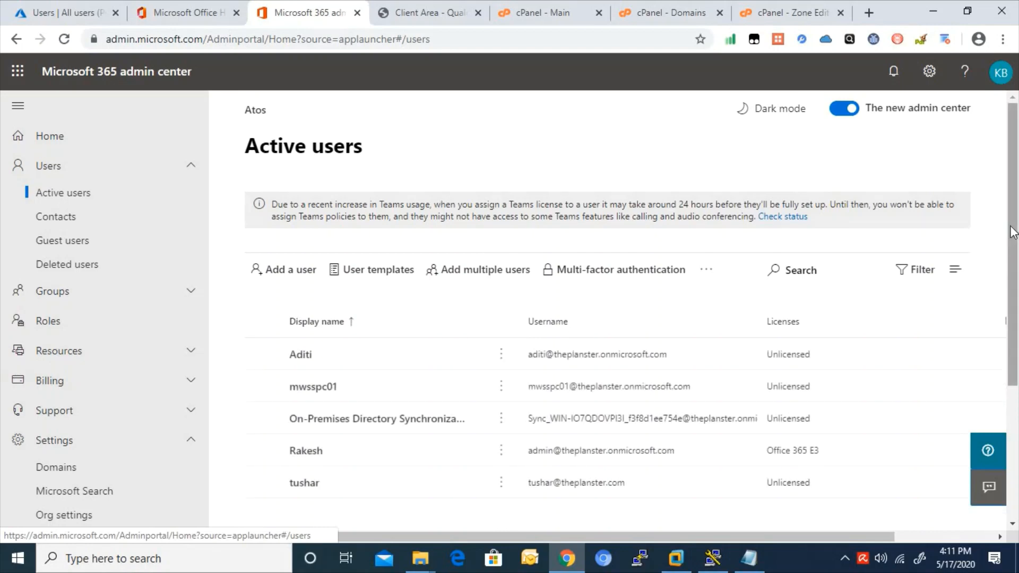
scroll(401, 302, down, 1)
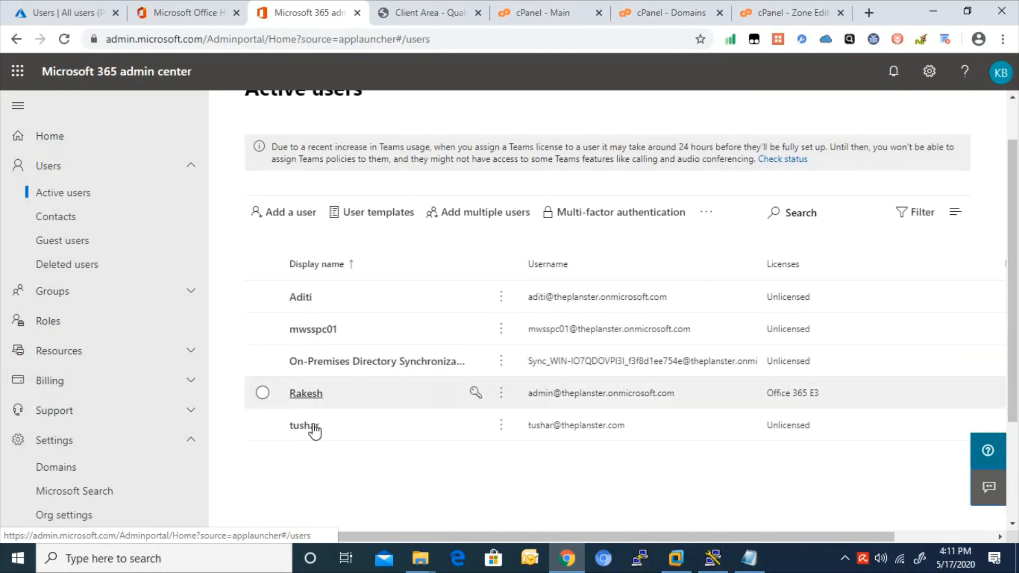
click(87, 9)
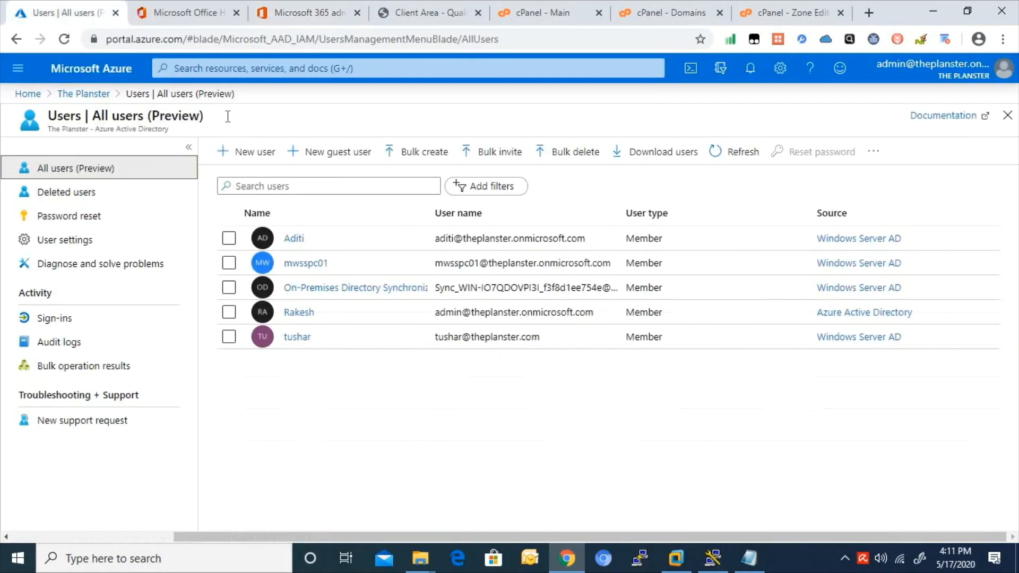